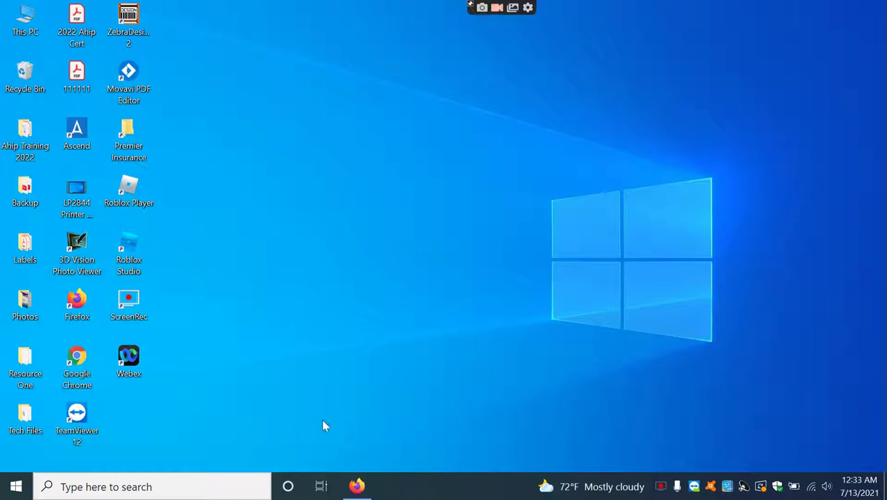
click(357, 486)
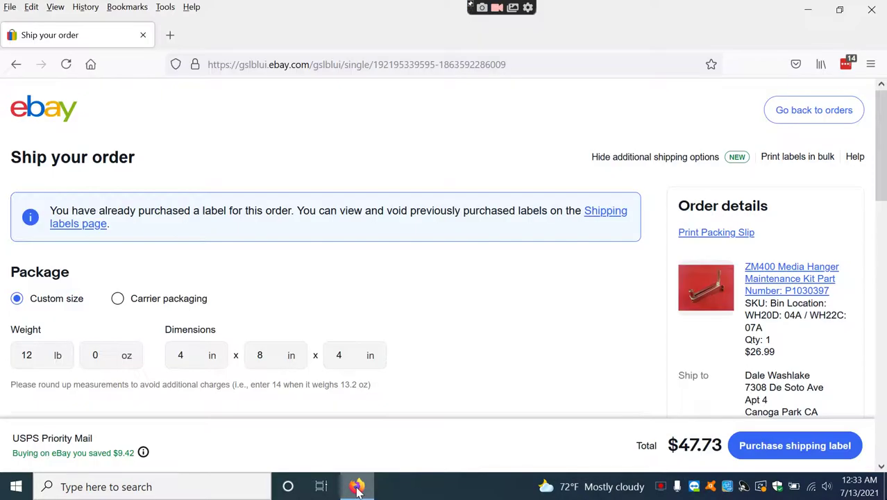
click(170, 35)
click(238, 63)
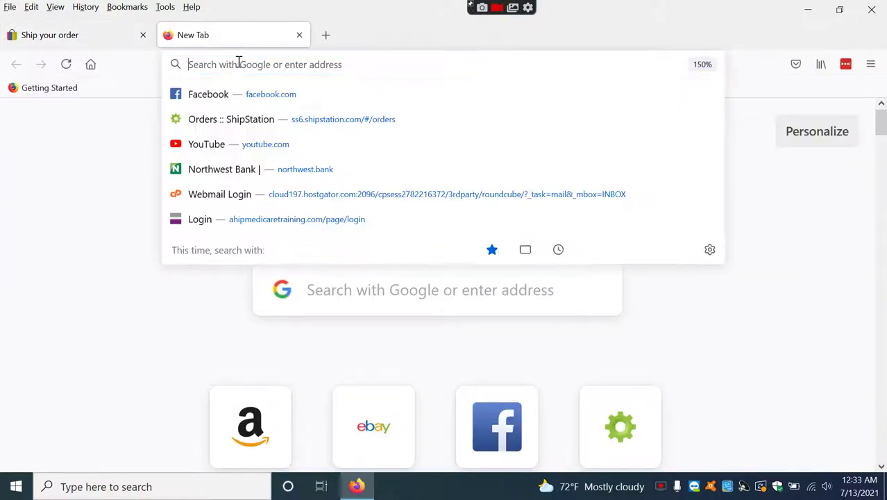
text(www.)
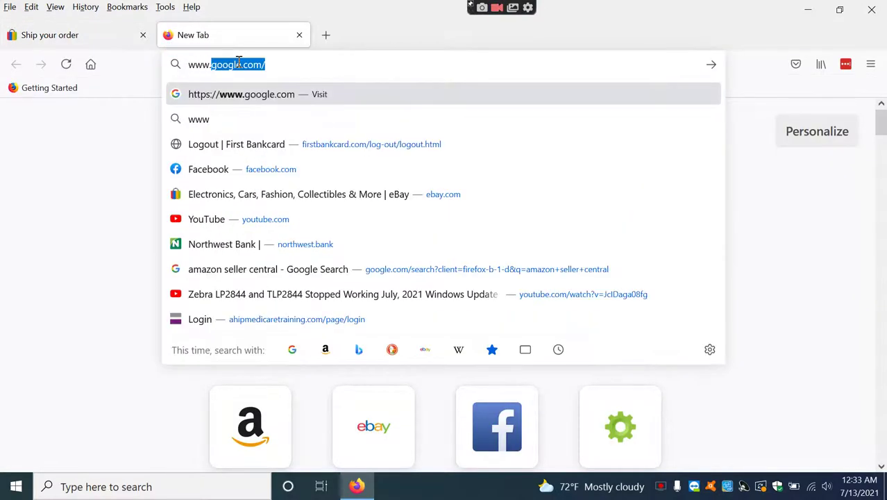
text(bar)
key(BackSpace)
text(arcodeea)
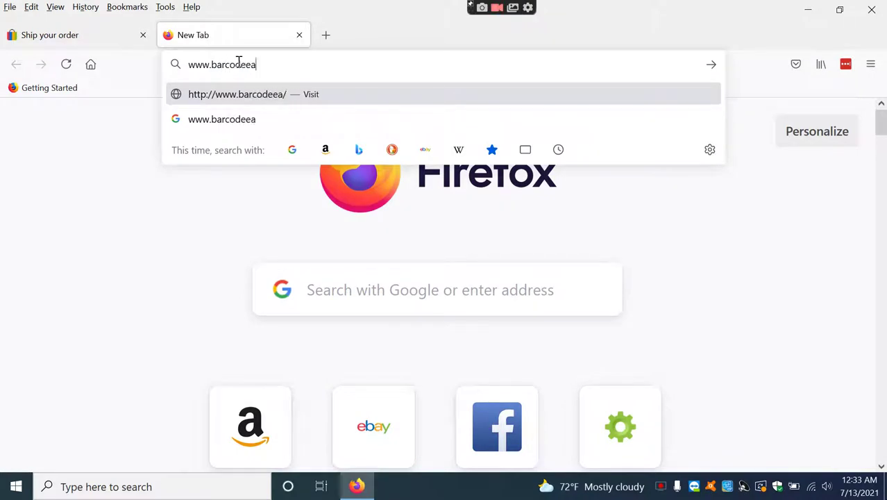
text(rth.com)
key(Return)
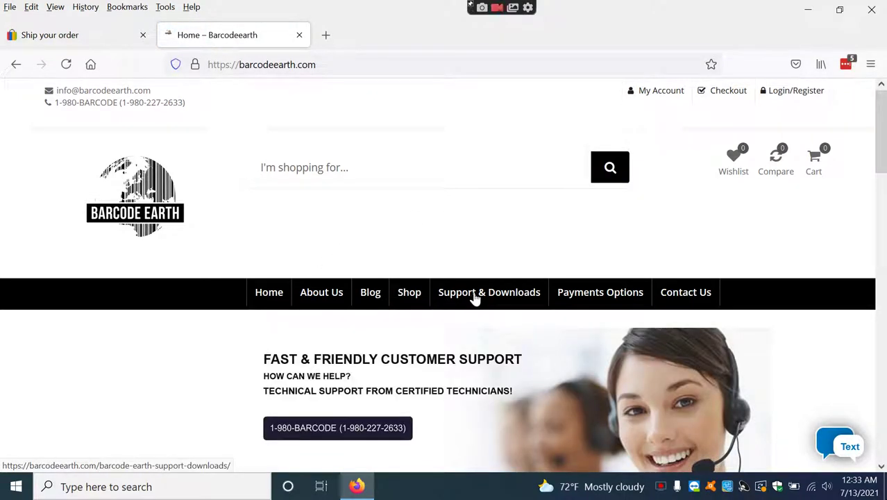
Go to the site's Support & Downloads page and follow the Seagull Driver (Works Well With Chrome) link
click(475, 297)
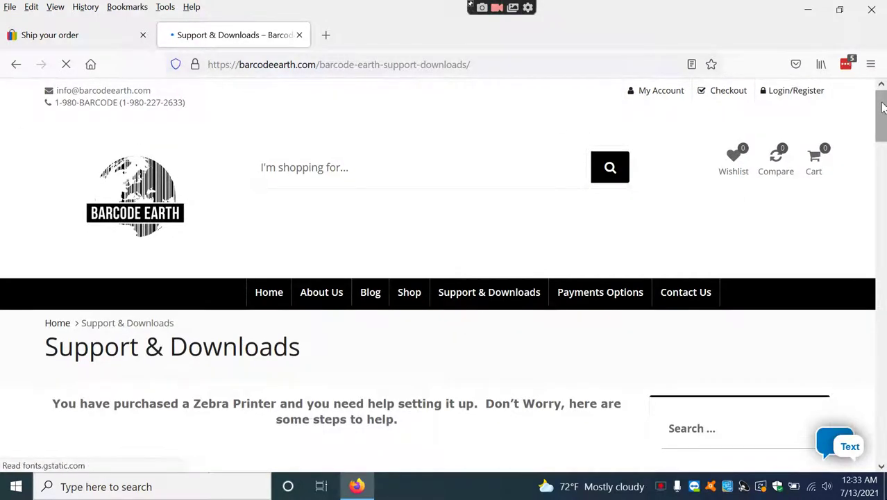
drag(883, 111, 882, 205)
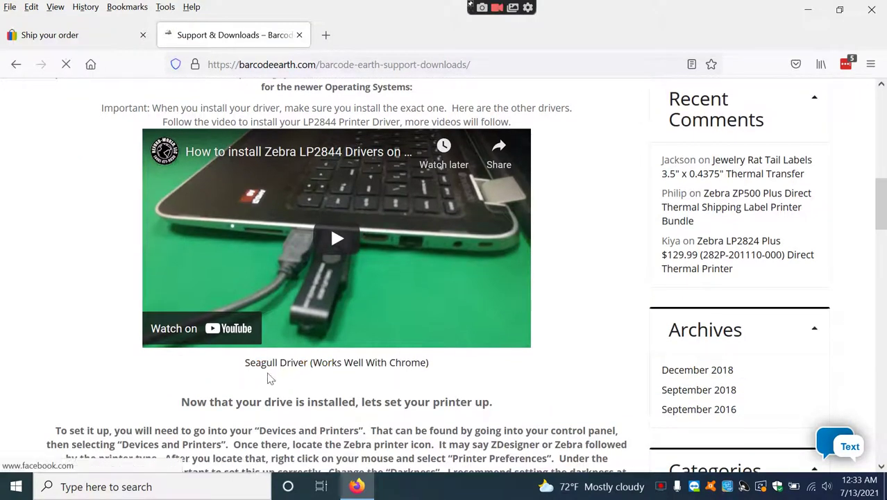
click(310, 367)
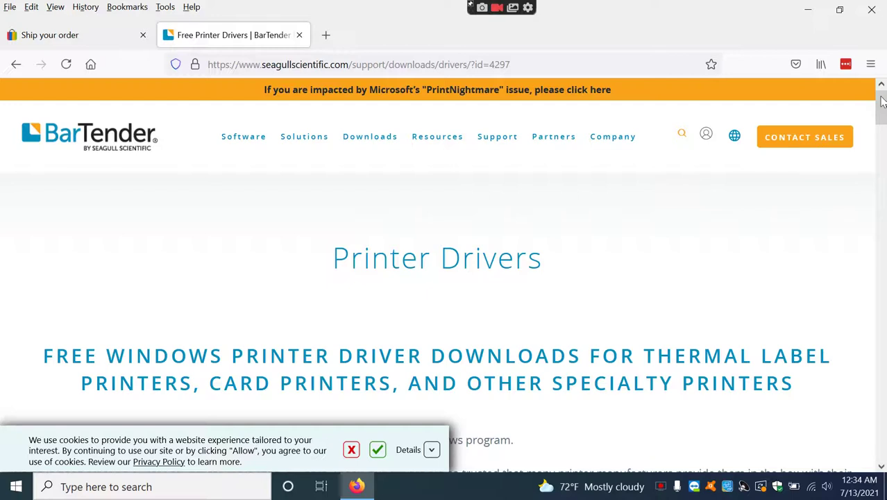
Choose Zebra as the printer brand and Zebra GK420d - ZPL as the model for the driver download
drag(882, 111, 881, 153)
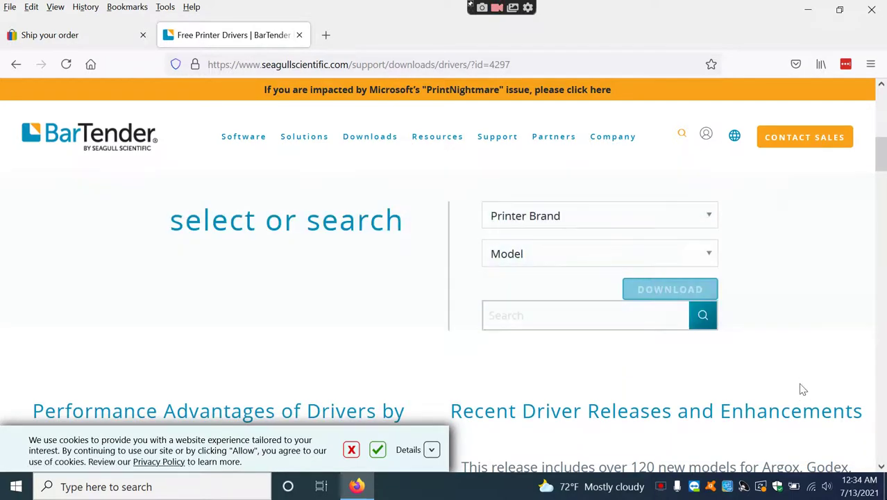
click(562, 220)
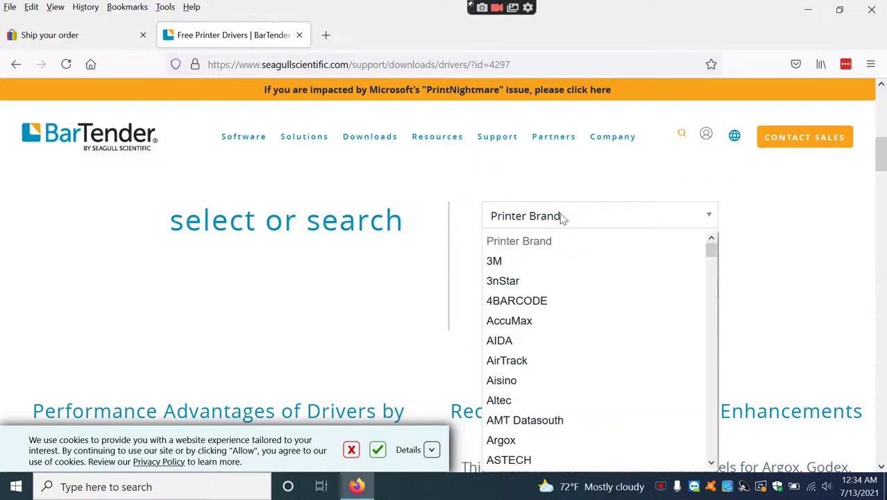
drag(713, 248, 742, 461)
click(542, 418)
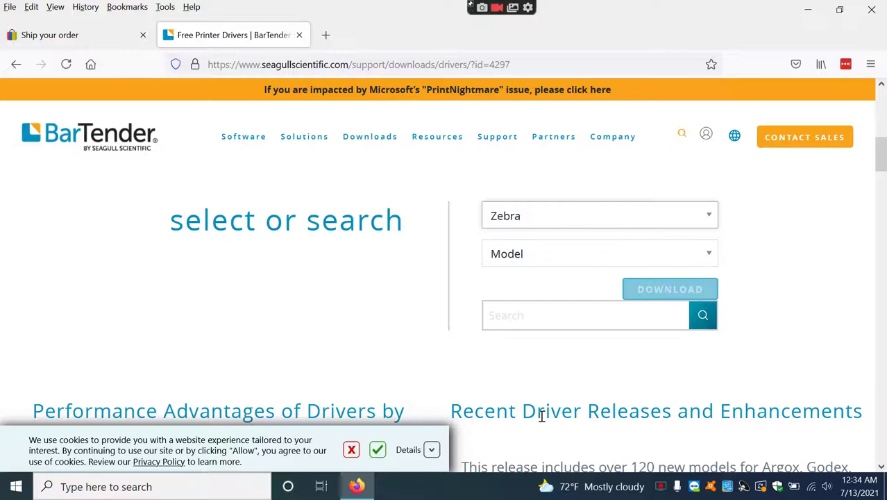
click(541, 251)
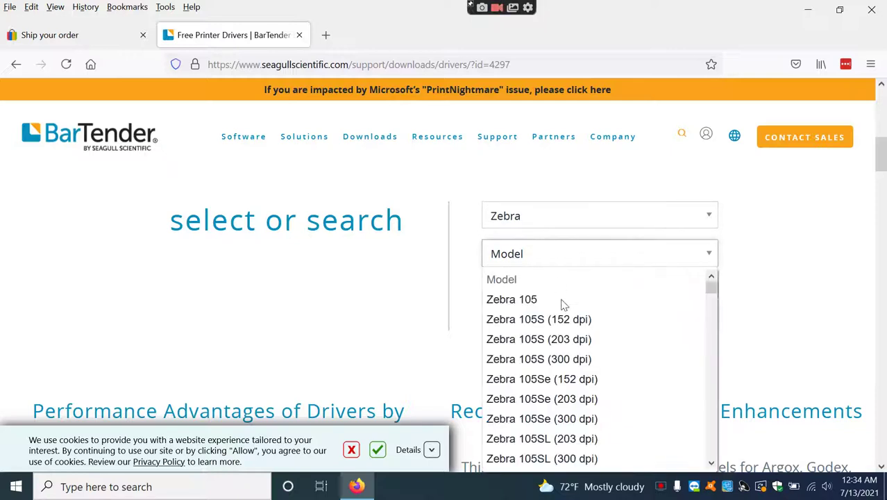
drag(713, 284, 713, 337)
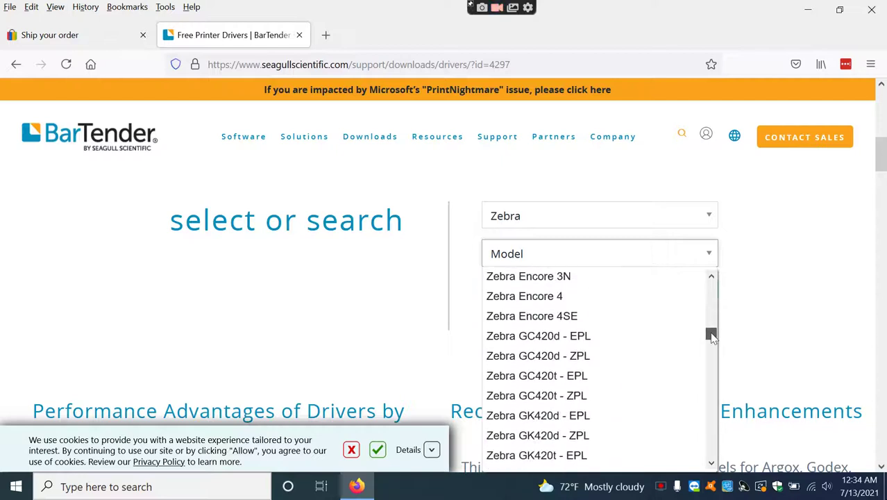
click(558, 438)
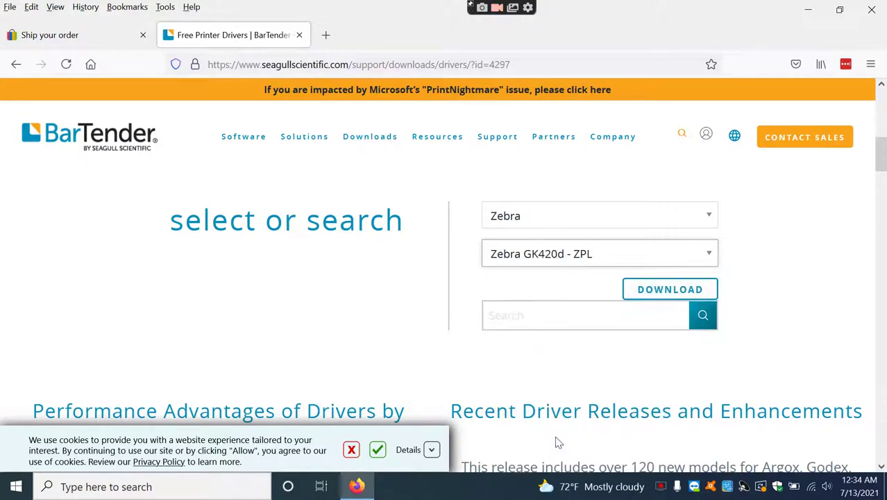
Download the driver and save Zebra_2021.1.exe, declining the site's cookies
click(659, 291)
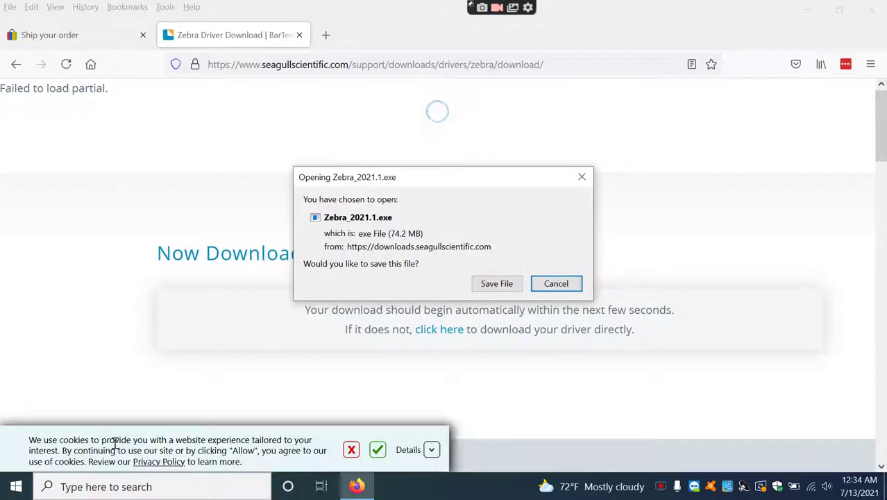
click(503, 283)
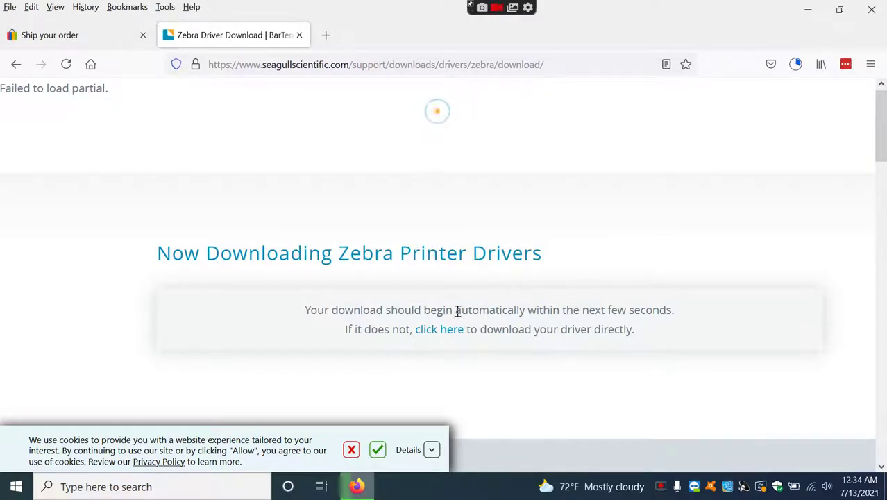
click(352, 451)
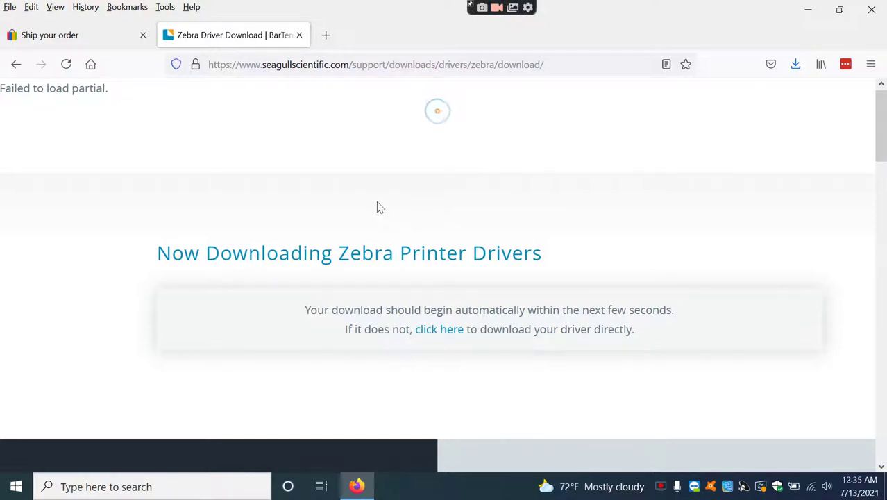
Run Zebra_2021.1.exe, accept the license, and unpack to the default directory with the Driver Wizard enabled and the installation instructions disabled
click(796, 66)
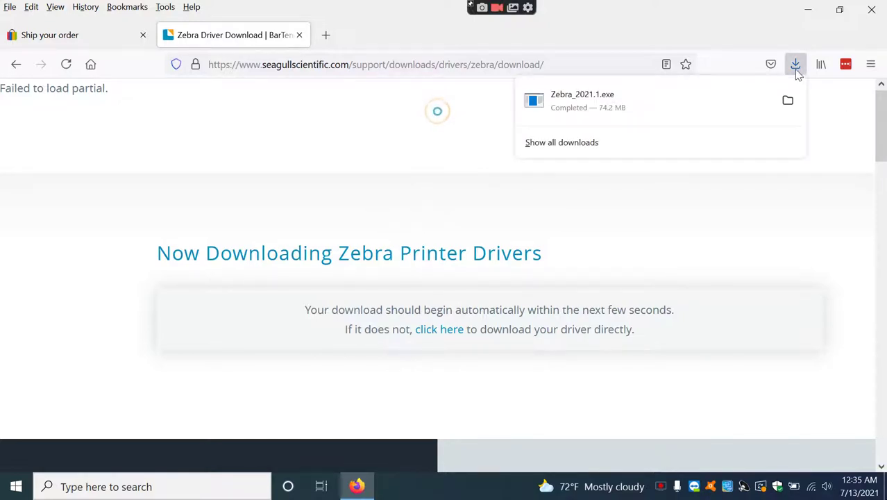
click(598, 103)
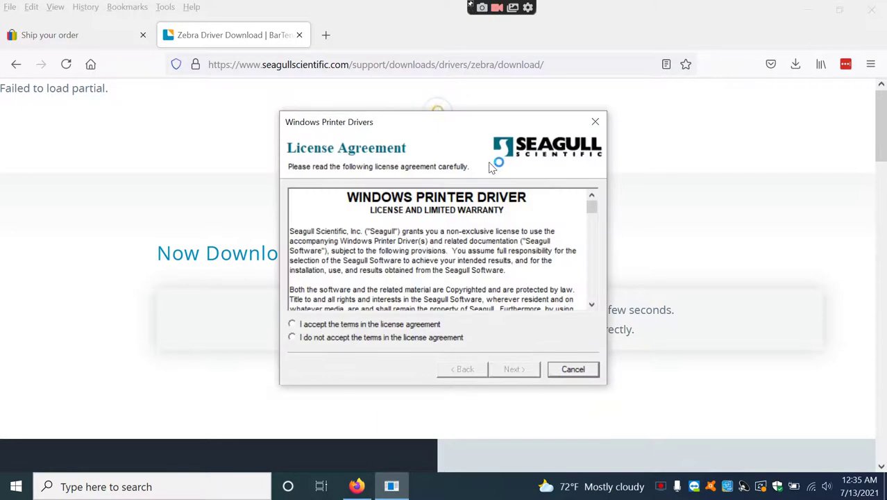
click(292, 324)
click(511, 370)
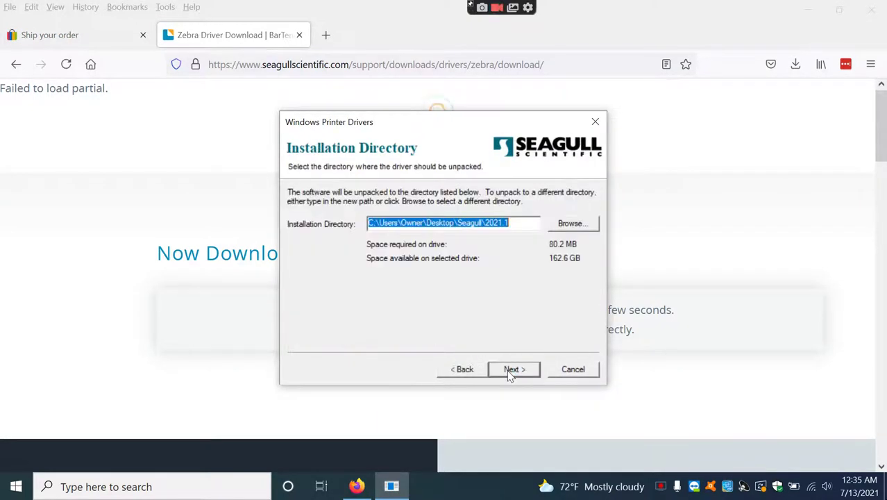
click(512, 370)
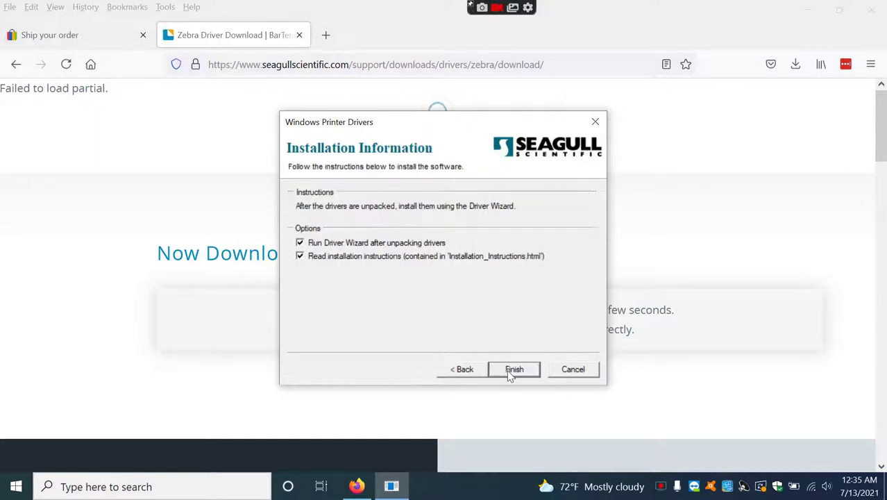
click(301, 258)
click(512, 369)
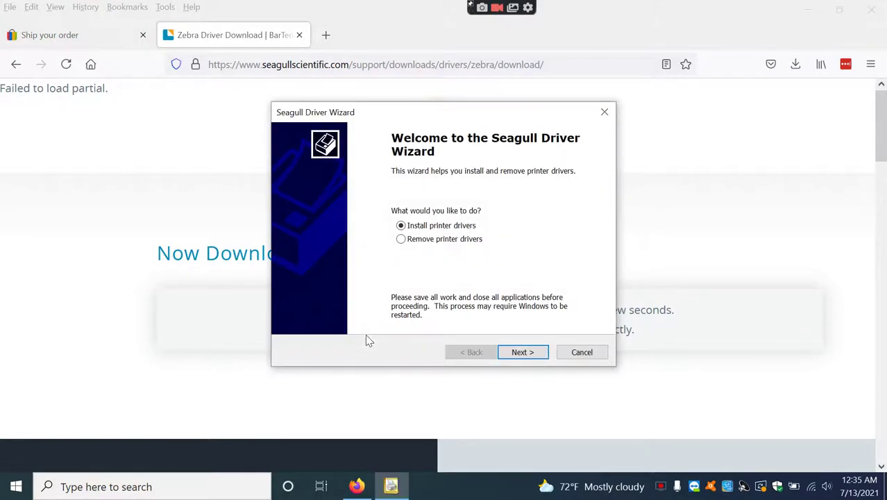
Choose to install printer drivers and select the Plug and Play printer Zebra GK420d - ZPL on port USB001
click(521, 352)
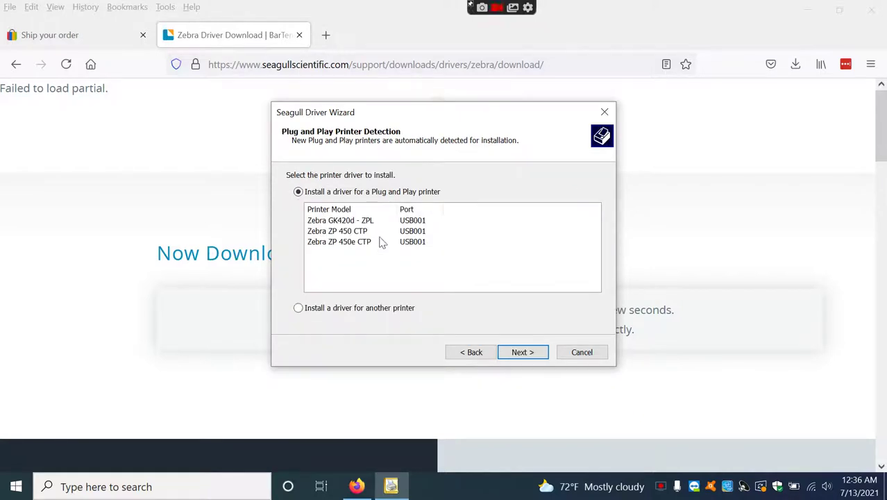
click(360, 222)
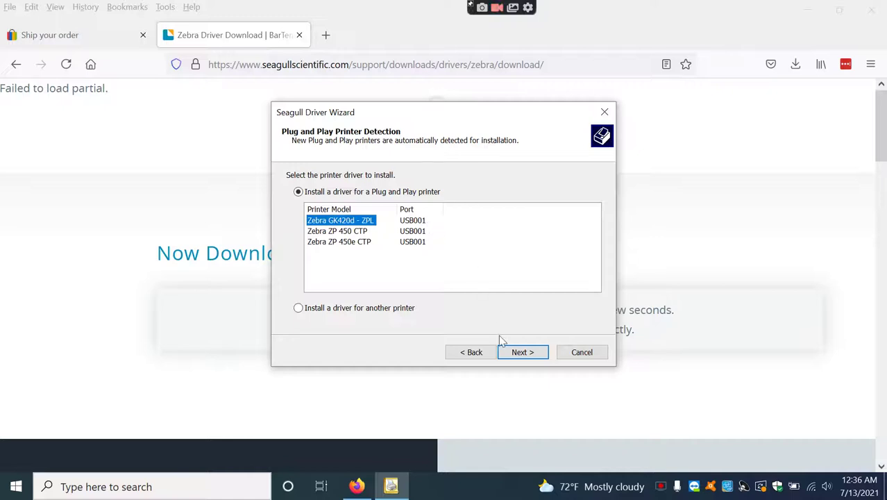
click(511, 356)
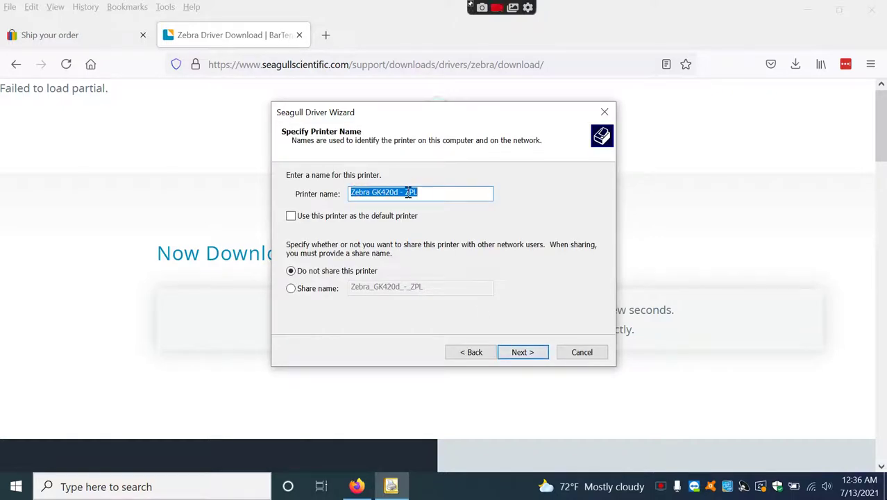
Share the printer under the name Zebra_GK420d_-_ZPL and complete the driver installation, closing the wizard
click(291, 288)
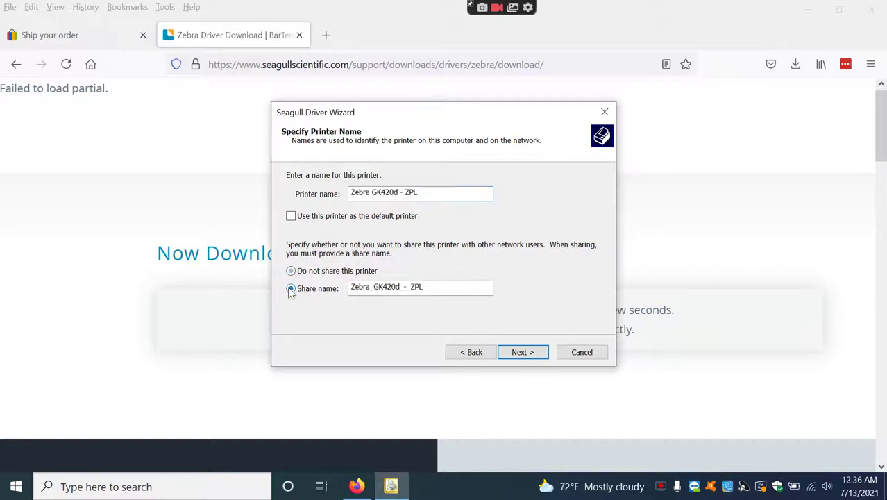
click(517, 354)
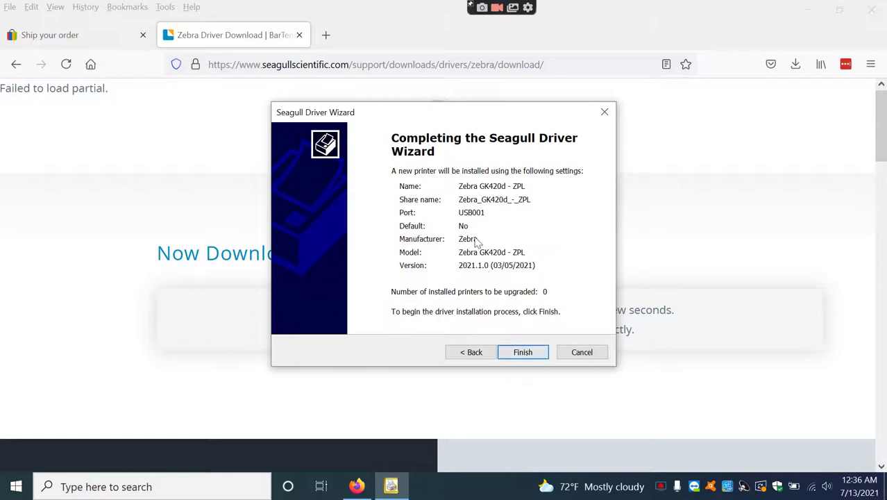
click(519, 353)
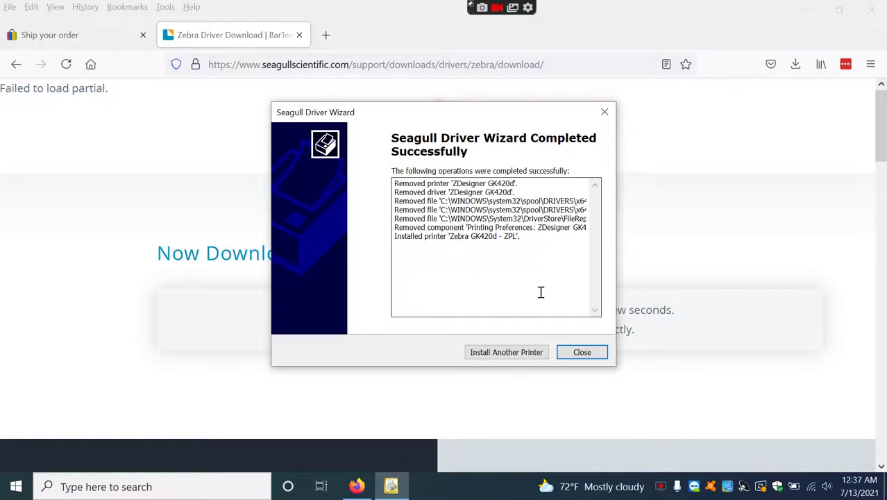
click(580, 352)
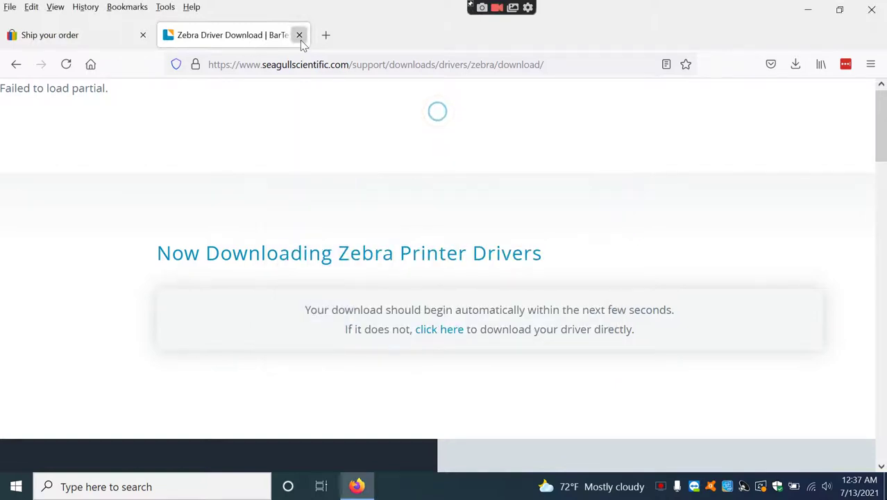
Close the driver download page, minimize the browser and open Devices and Printers from Control Panel
click(299, 35)
click(808, 9)
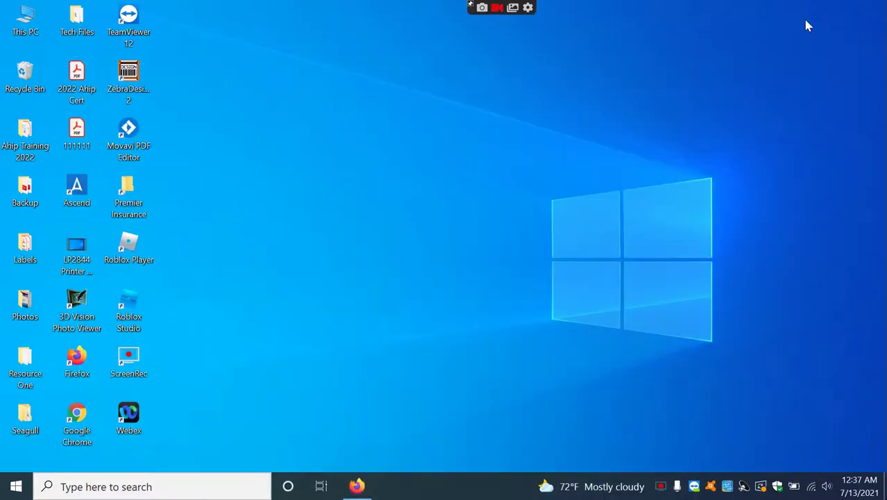
click(136, 487)
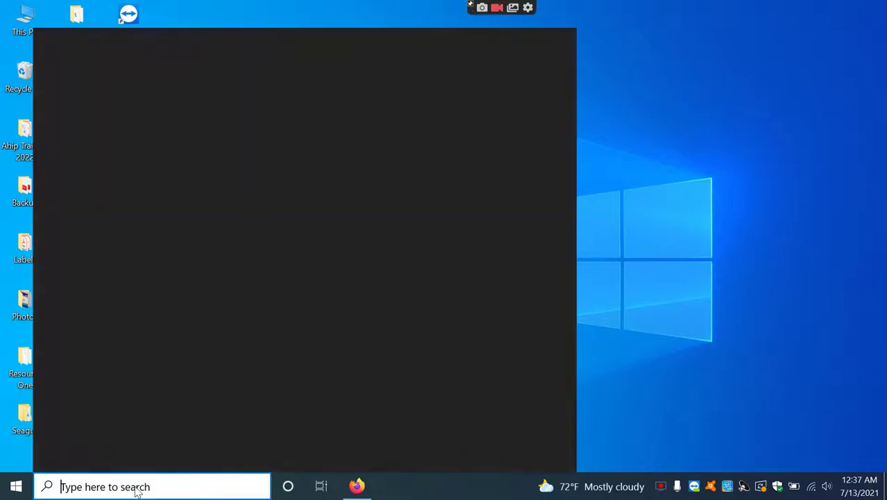
text(cont)
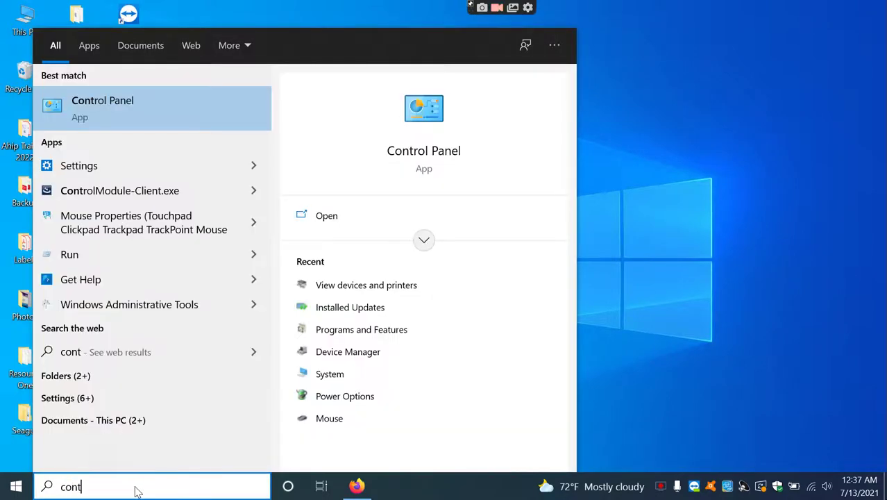
click(136, 124)
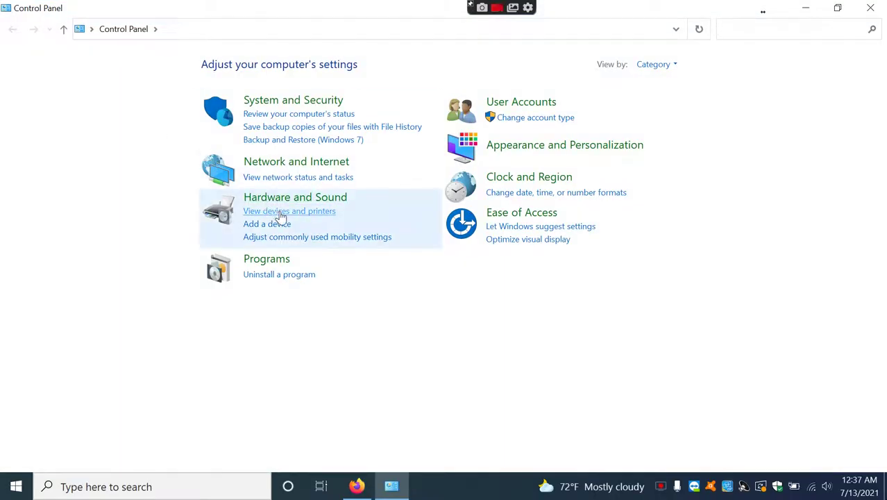
click(281, 212)
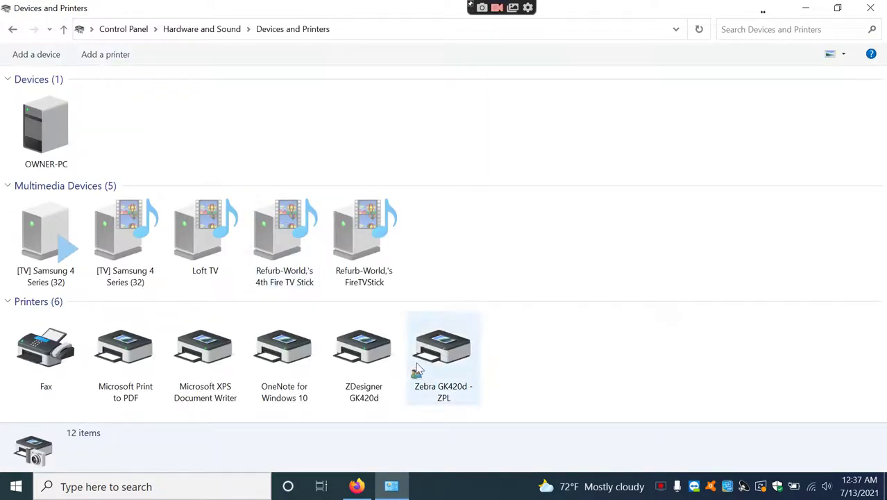
Remove the ZDesigner GK420d printer from Devices and Printers
right_click(372, 360)
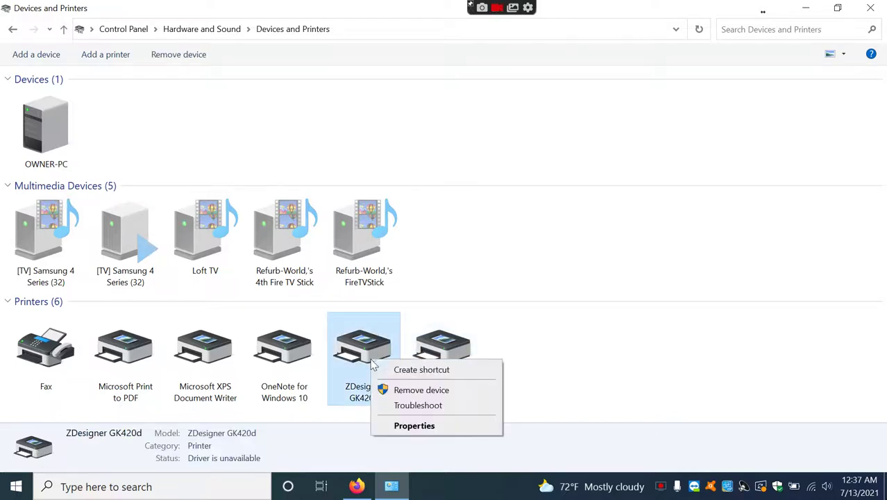
click(411, 394)
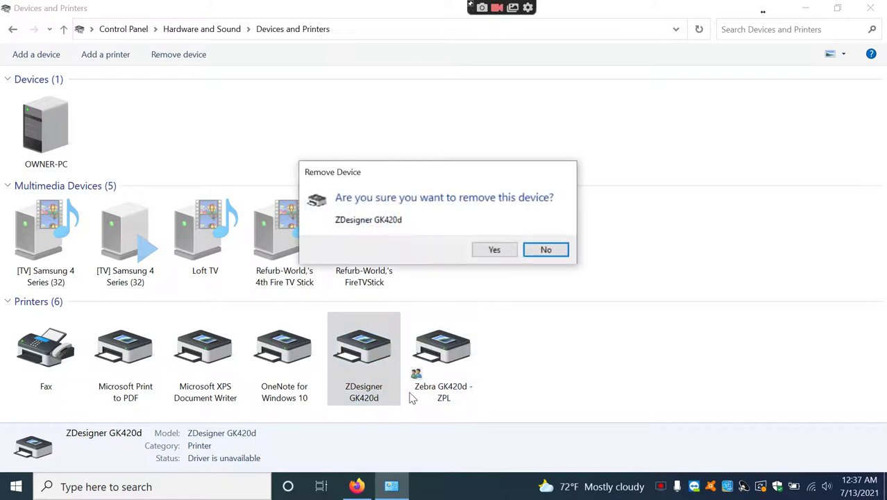
click(493, 254)
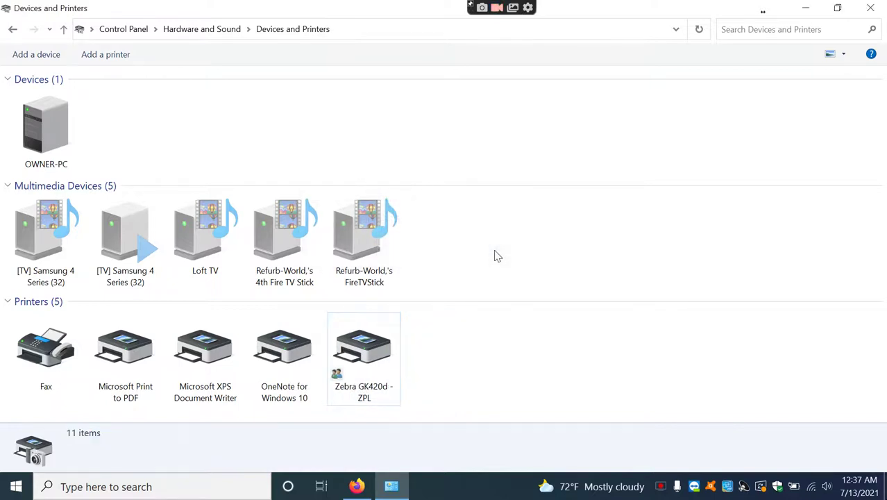
In the Zebra GK420d - ZPL printing preferences, set the USER stock's left and right exposed liner widths to 0 and apply the change
right_click(366, 350)
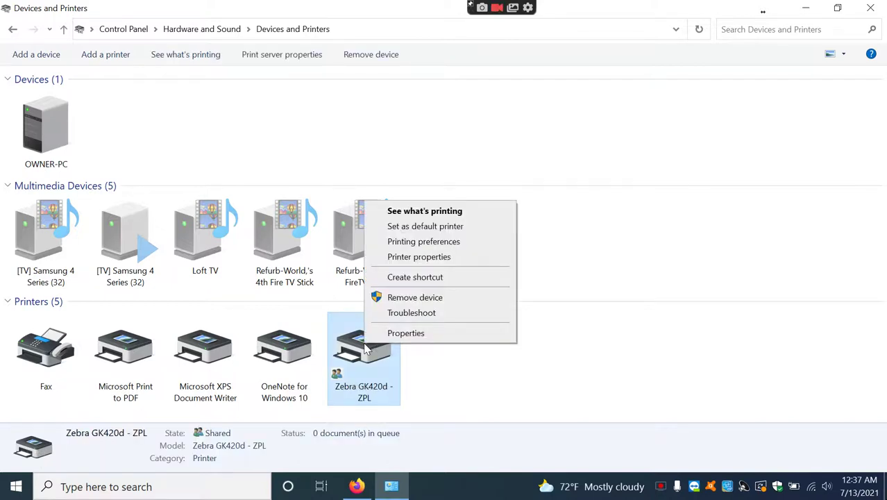
click(425, 242)
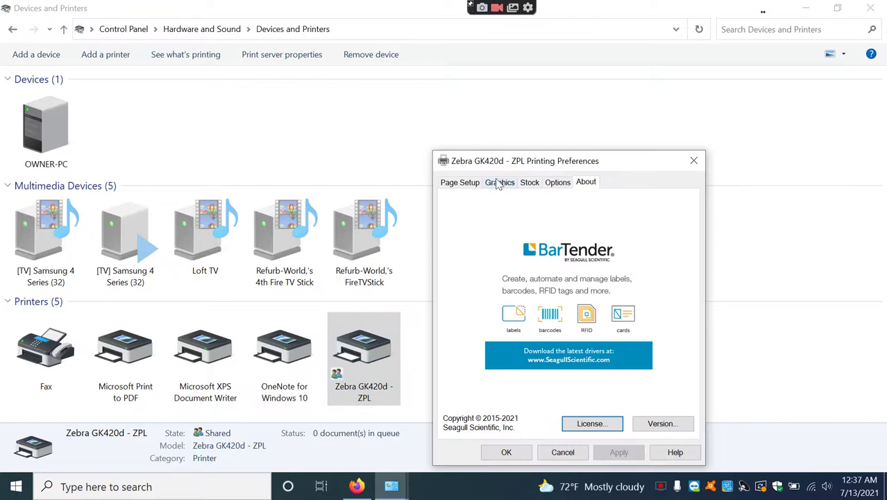
drag(515, 155, 474, 97)
click(411, 125)
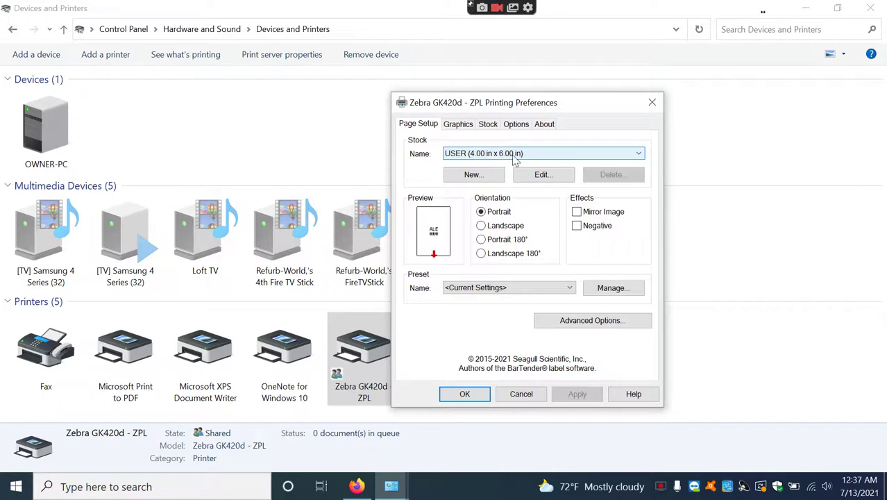
click(543, 174)
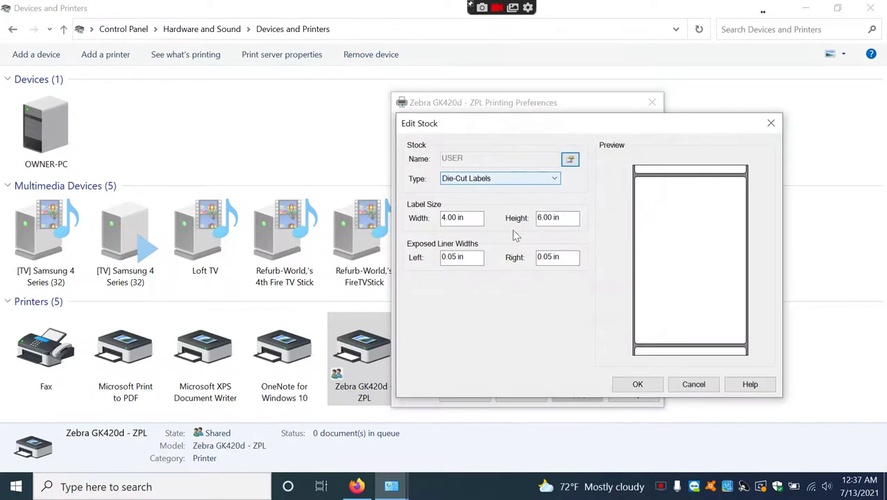
click(461, 257)
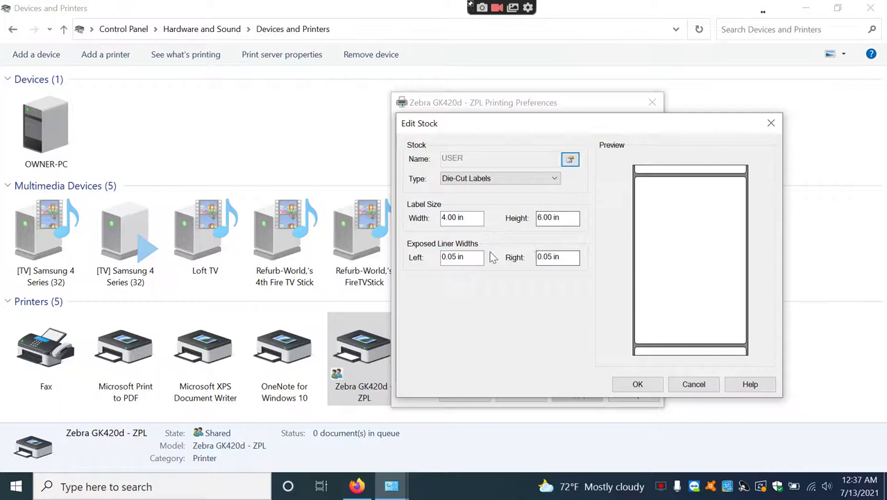
drag(466, 256, 418, 271)
text(0)
drag(563, 255, 509, 263)
text(0)
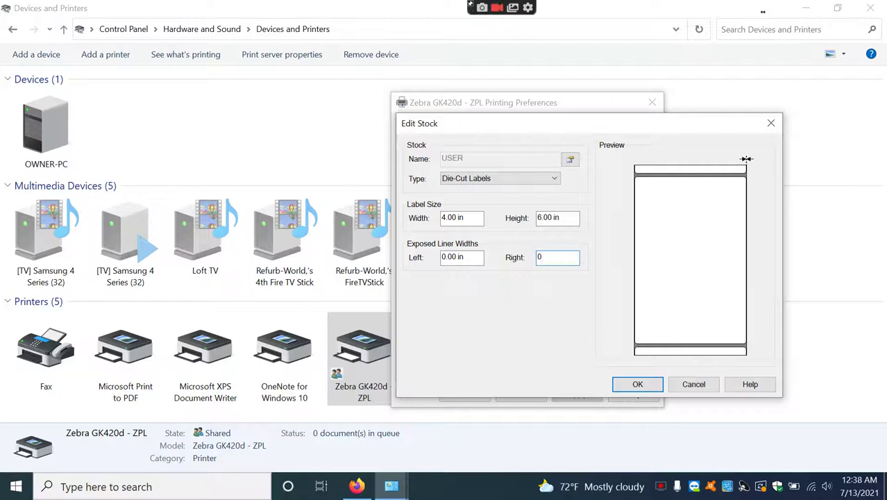
click(636, 384)
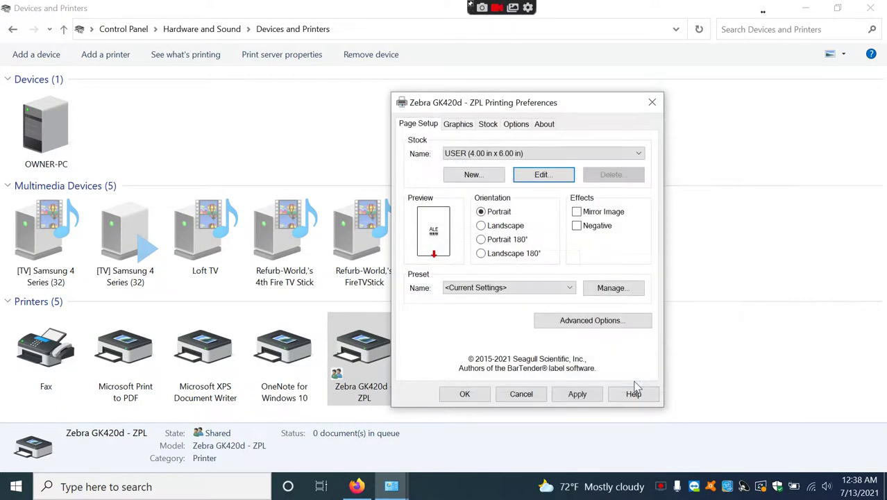
click(570, 395)
Set the graphics dithering to None, apply it and close the printing preferences
click(454, 127)
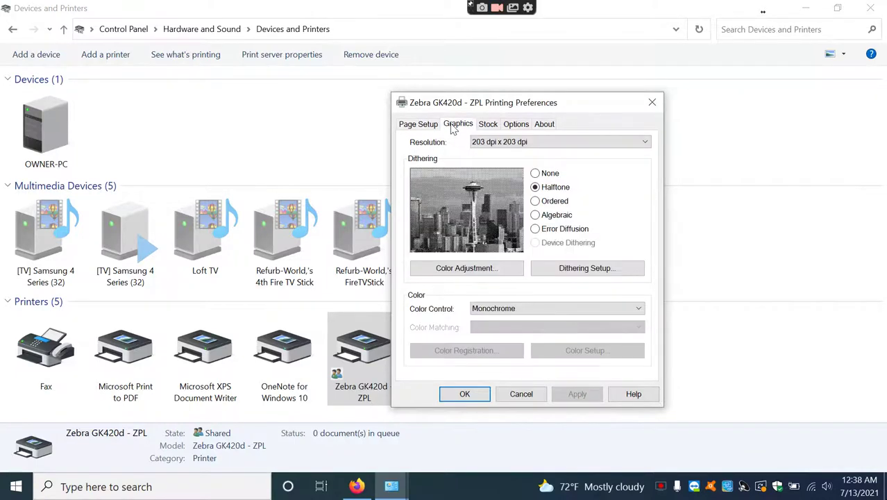
click(535, 173)
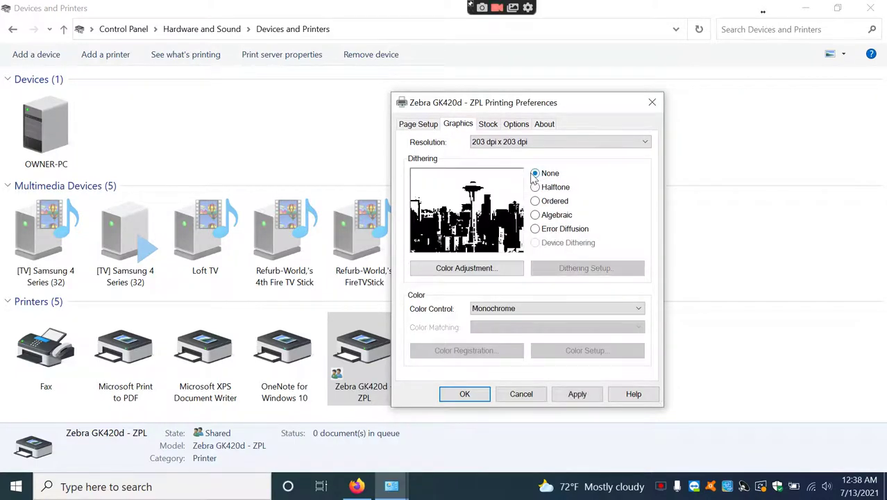
click(583, 394)
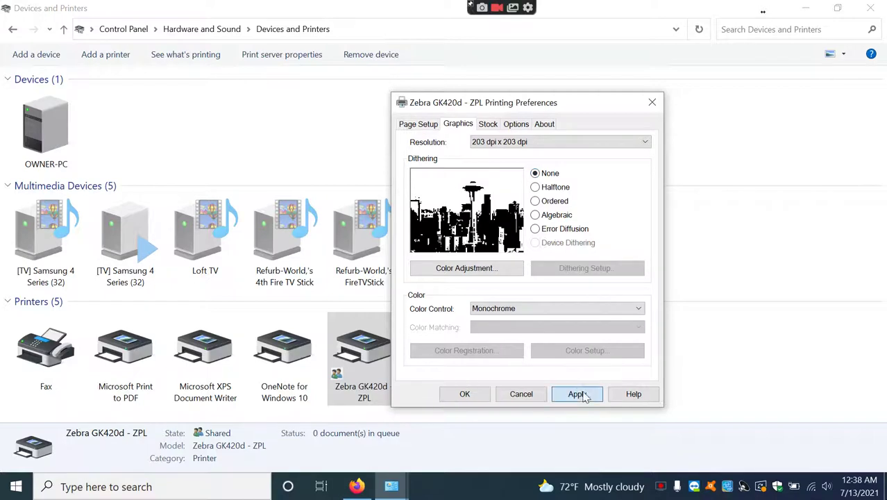
click(464, 394)
Reopen the Zebra GK420d - ZPL printing preferences, stop using the current printer settings for darkness and apply a relative darkness of 20
right_click(375, 361)
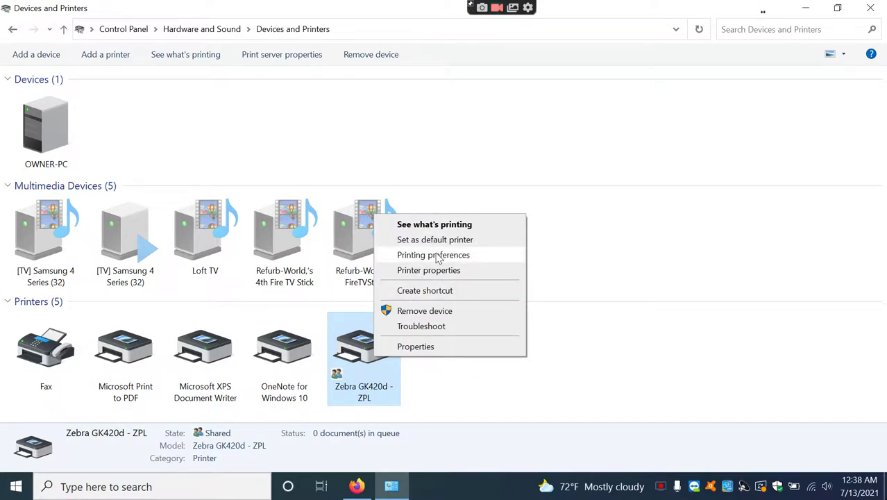
click(438, 256)
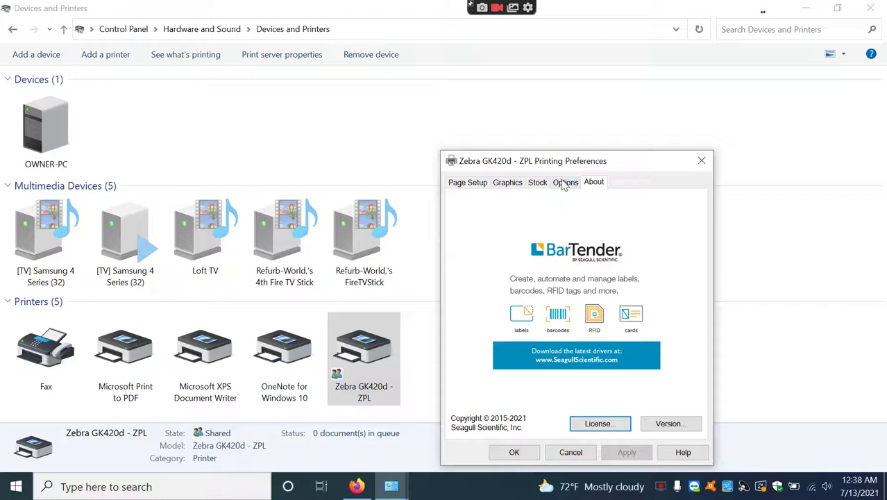
click(565, 184)
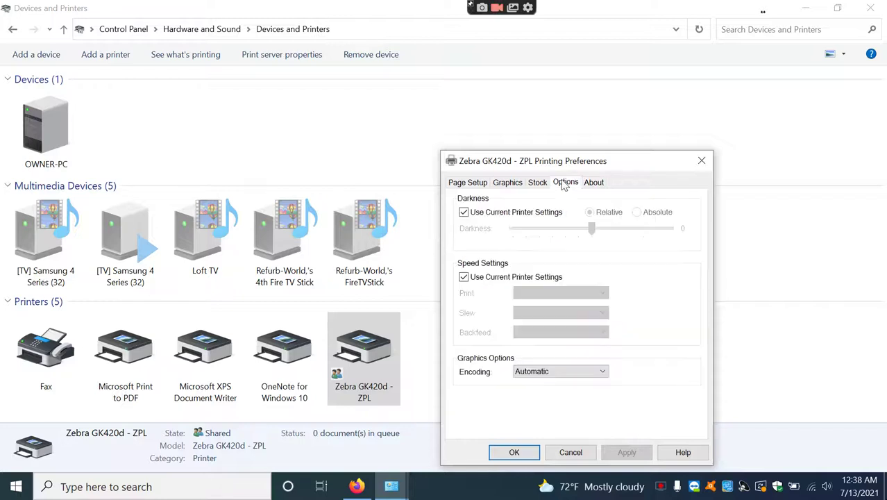
click(463, 212)
drag(582, 231, 646, 238)
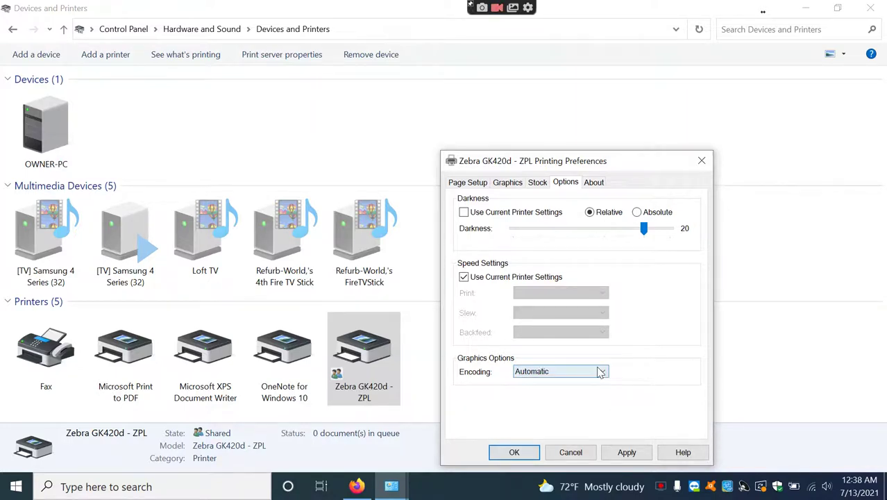
click(625, 452)
click(514, 452)
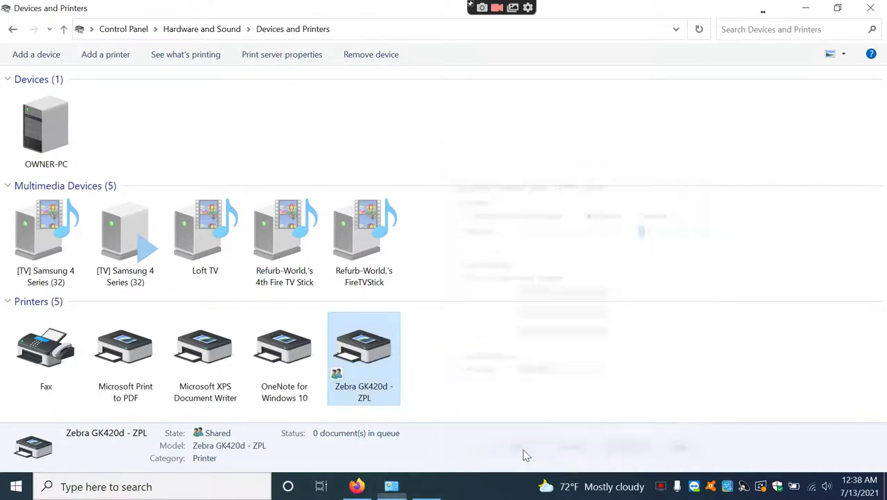
Print a test page from the Zebra GK420d - ZPL printer properties and close the properties
right_click(361, 366)
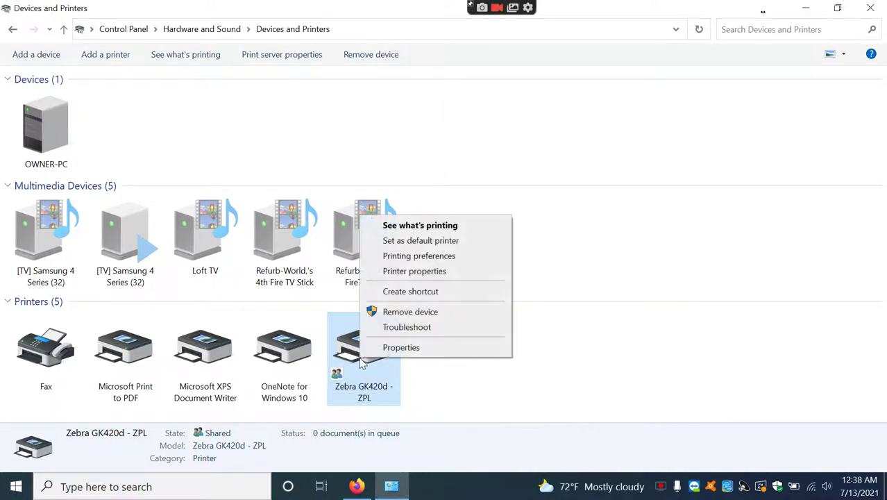
click(422, 271)
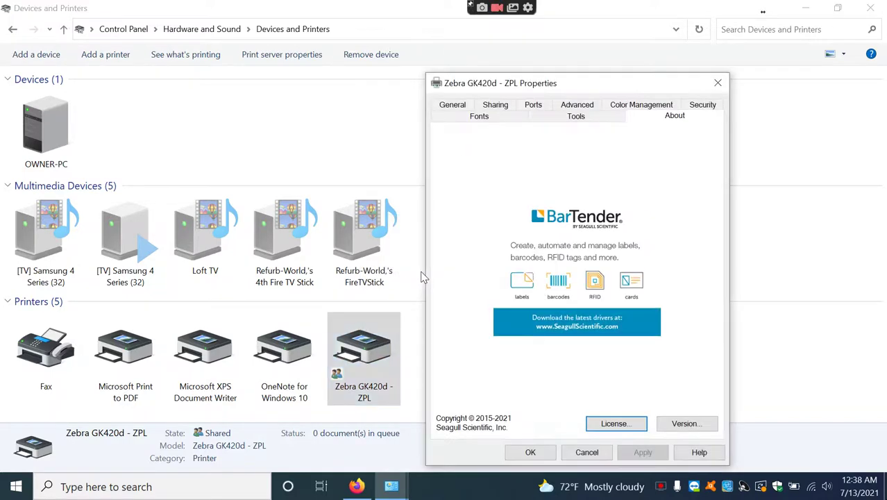
click(453, 108)
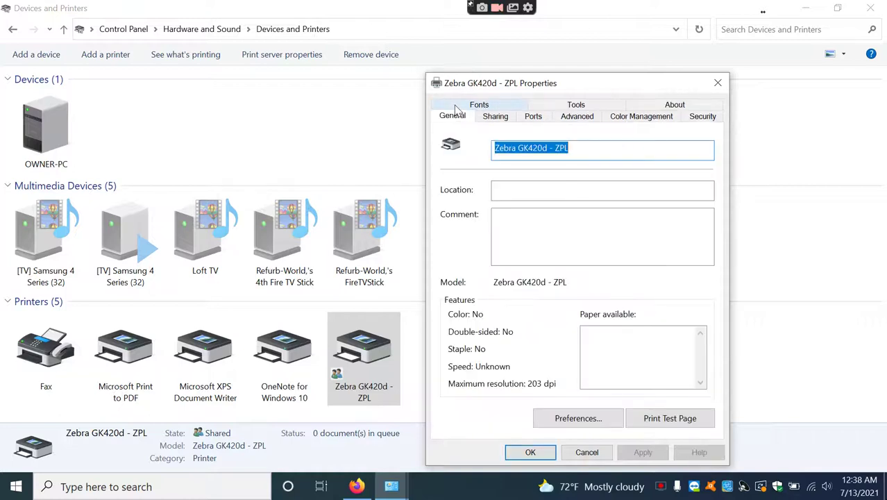
click(684, 420)
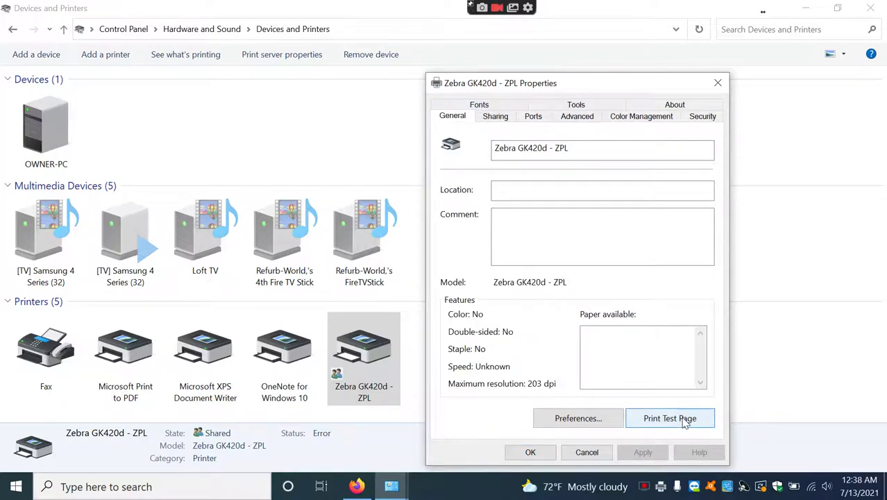
click(718, 84)
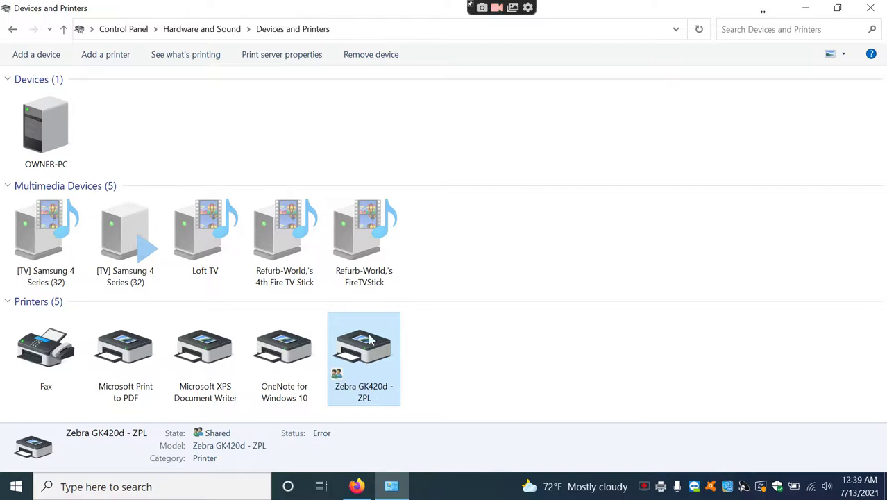
Open the Zebra GK420d - ZPL print queue, cancel all documents in it and close the queue
drag(345, 404, 354, 378)
right_click(354, 376)
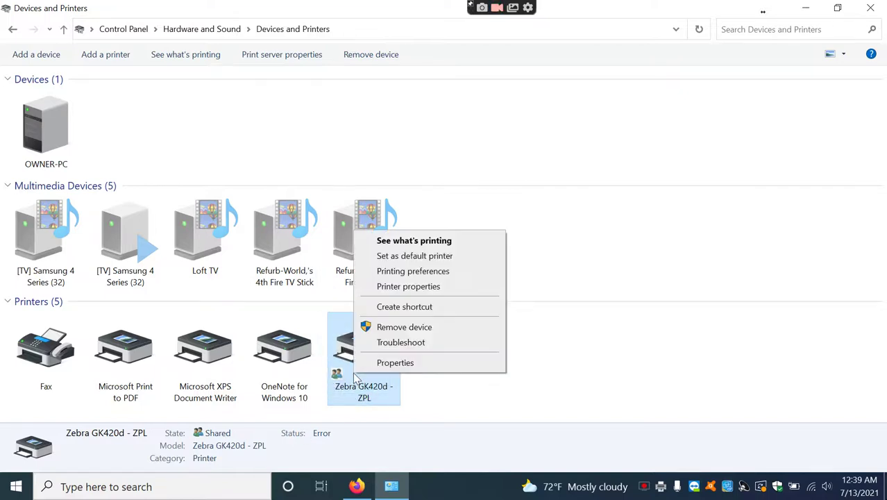
click(404, 248)
click(64, 109)
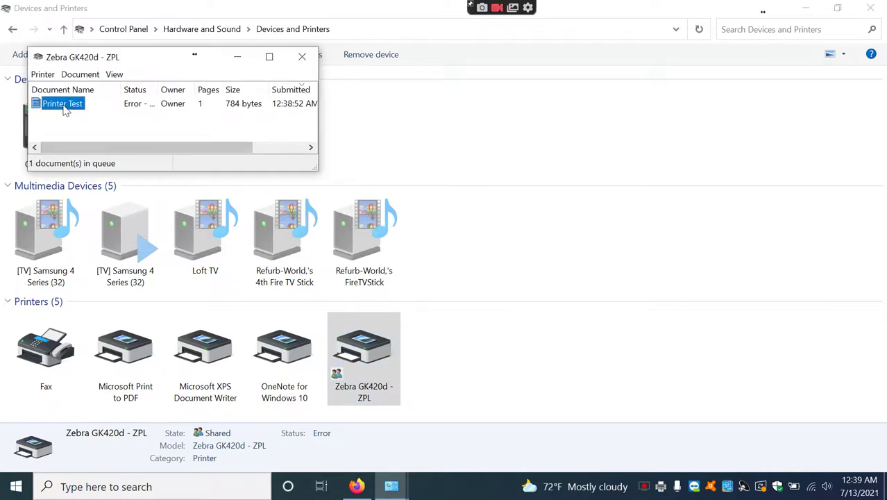
click(42, 74)
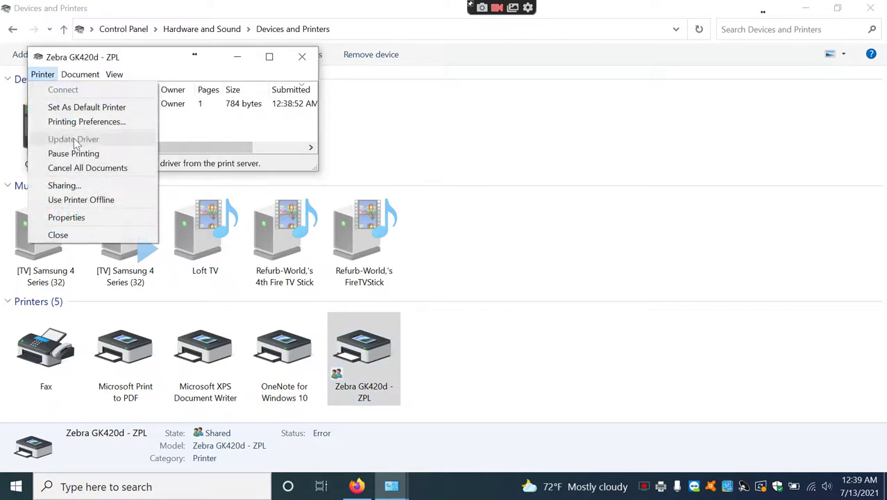
click(89, 171)
click(476, 254)
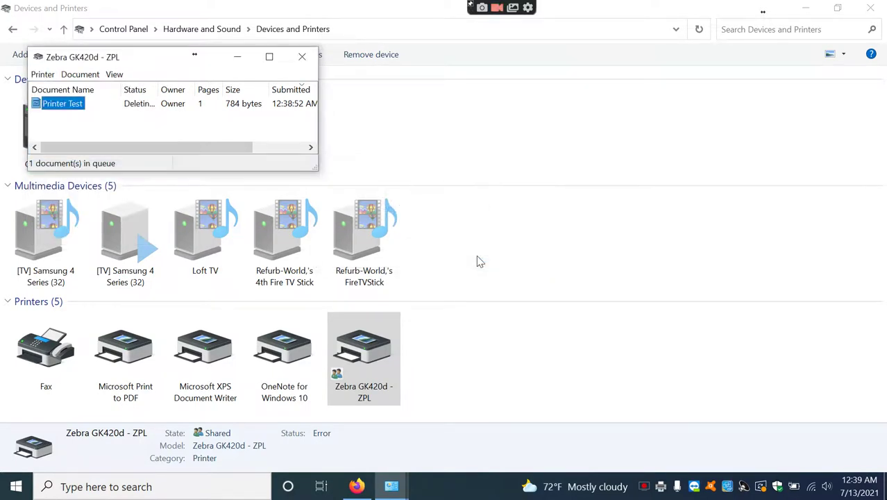
click(300, 58)
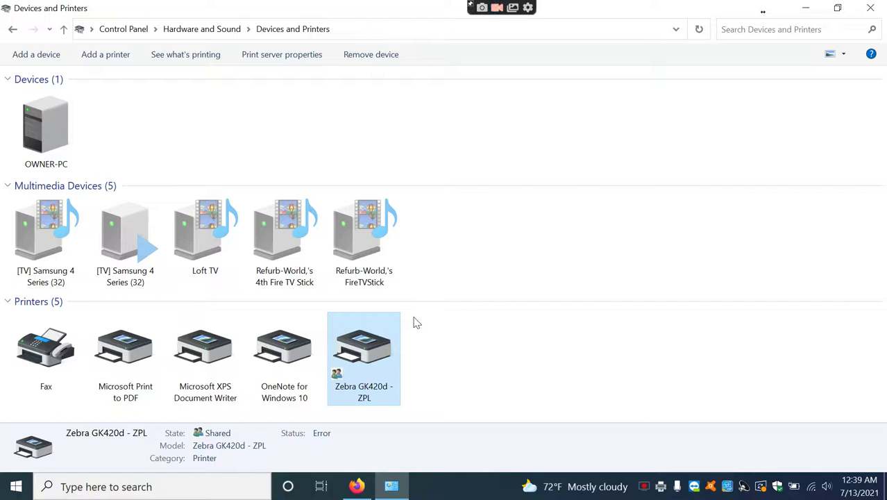
View the Zebra GK420d - ZPL printing preferences and close them without making changes
right_click(360, 346)
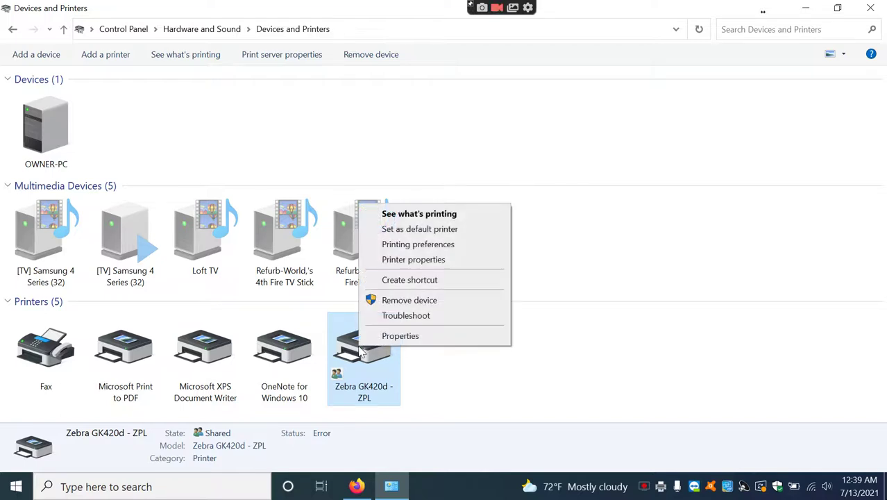
click(402, 248)
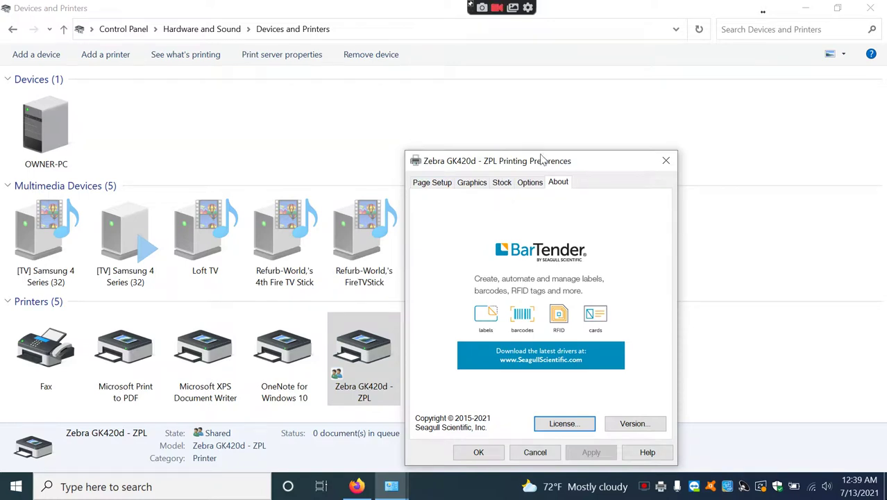
click(666, 160)
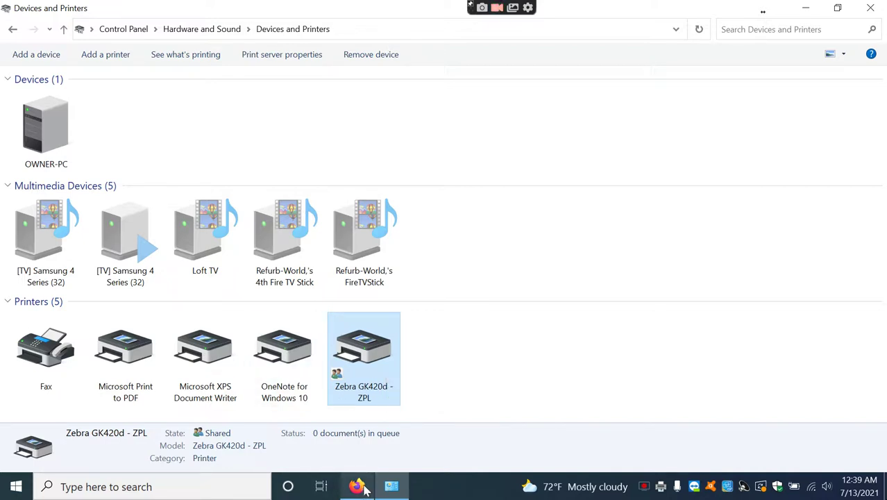
Switch to Firefox and review the package and shipping service options on eBay's Ship your order page
mouse_move(365, 485)
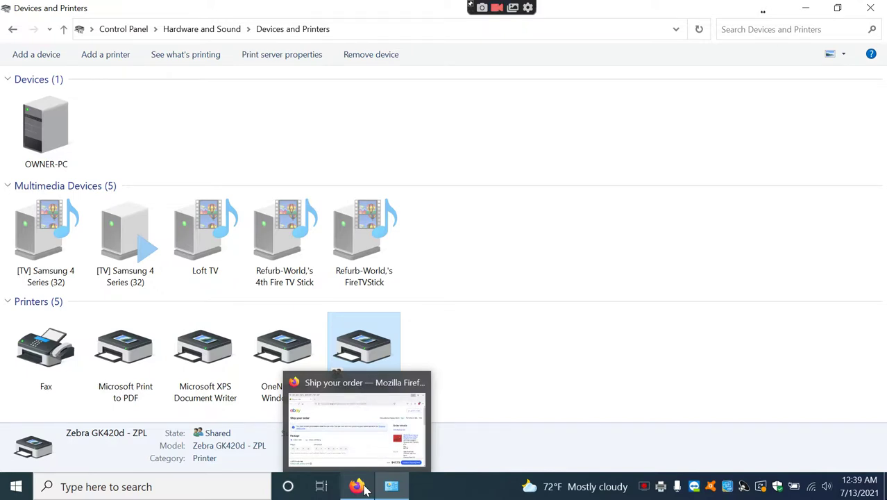
click(365, 489)
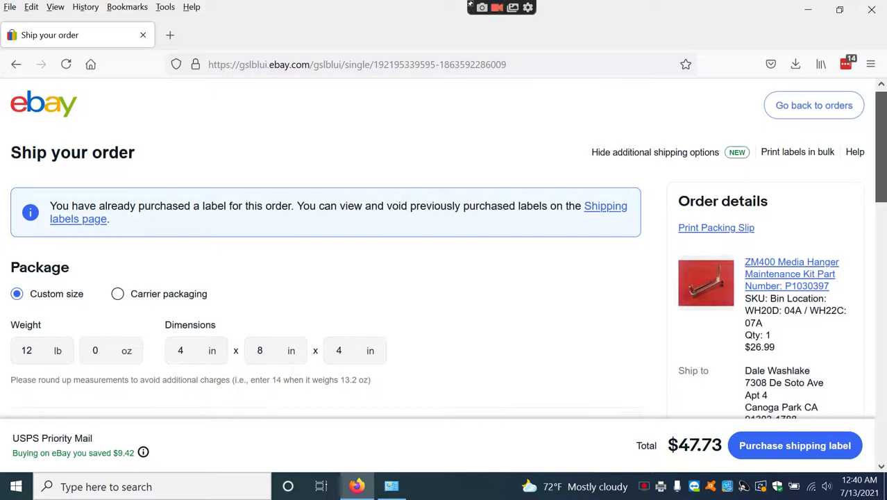
scroll(120, 177, down, 3)
scroll(333, 250, down, 2)
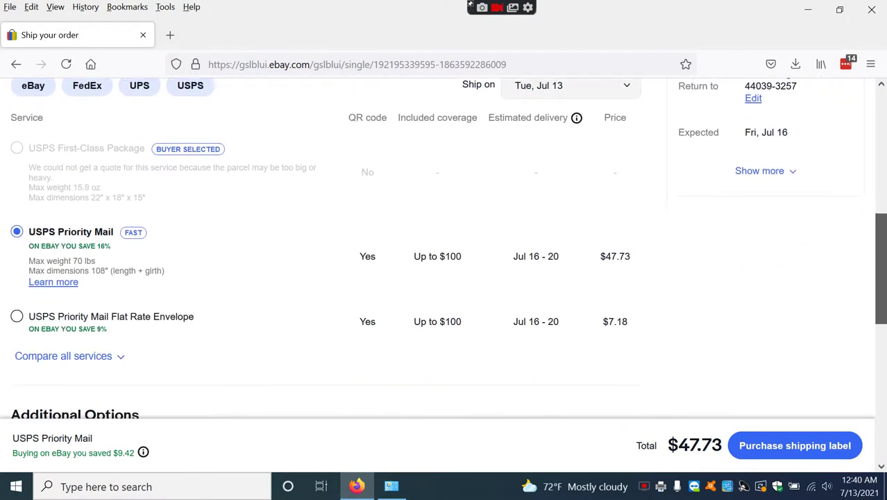
scroll(431, 167, up, 6)
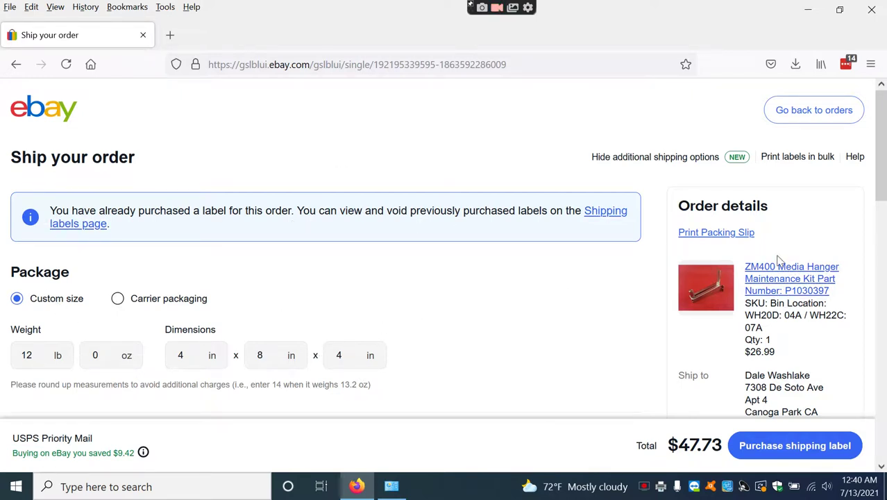
Expand the order details on the Ship your order page to show the label print format options
scroll(797, 289, down, 3)
scroll(786, 295, down, 5)
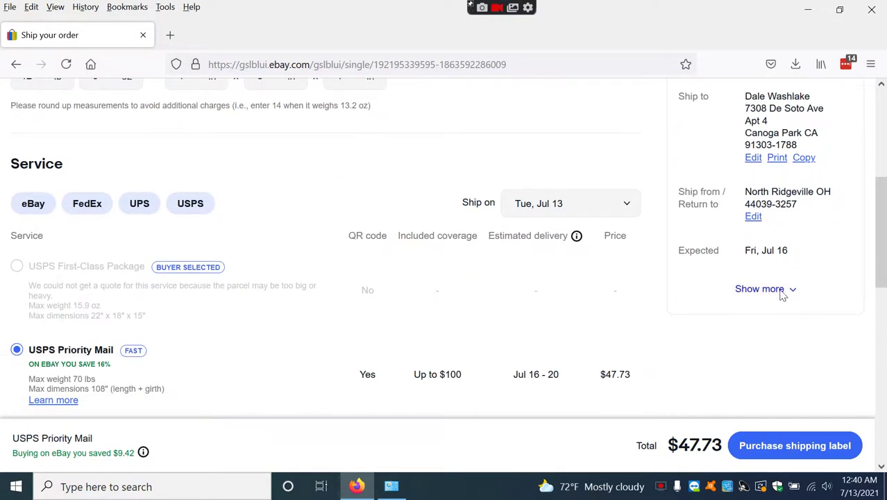
click(784, 292)
scroll(882, 247, down, 4)
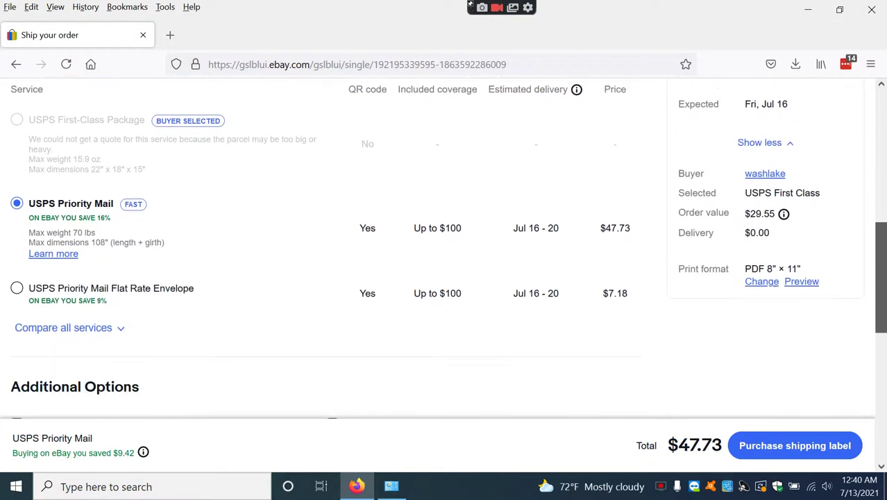
scroll(833, 292, up, 2)
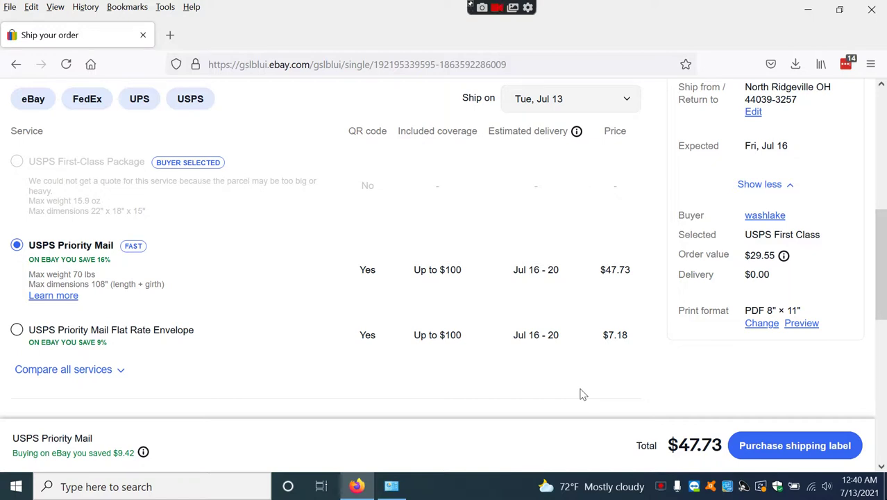
Change the label print format to 4" × 6" in the label printing preferences and save it
click(757, 324)
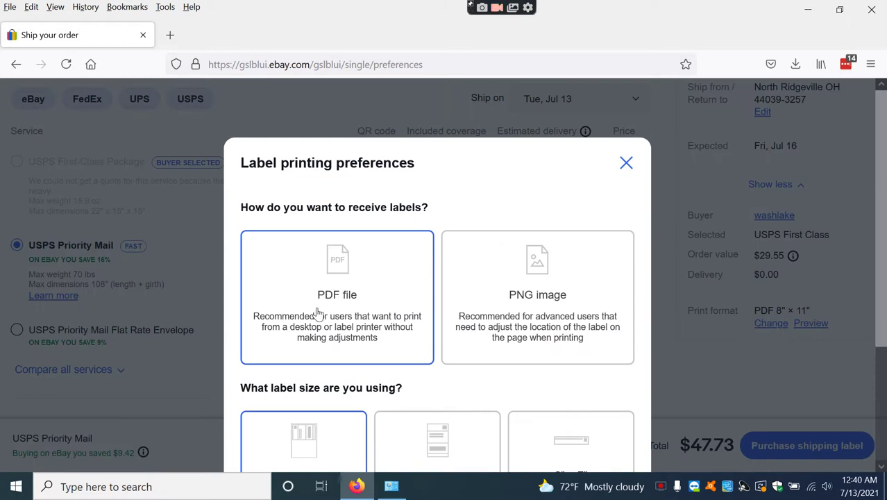
scroll(555, 313, down, 3)
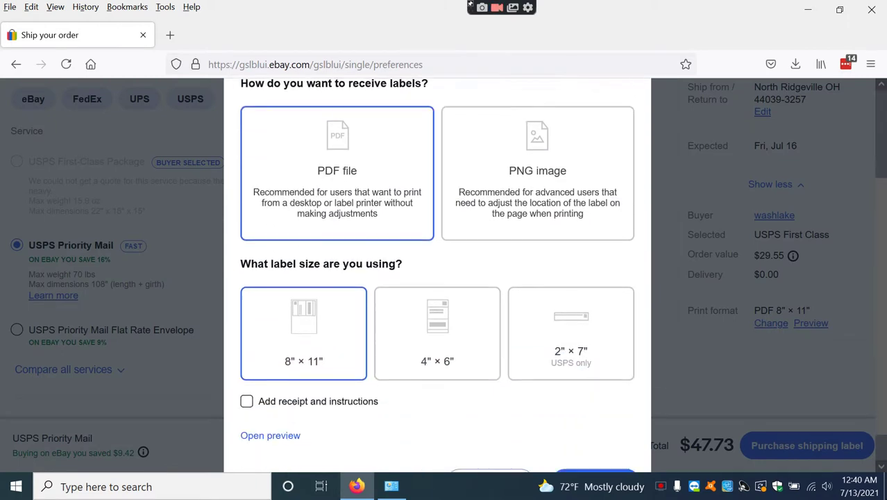
click(423, 303)
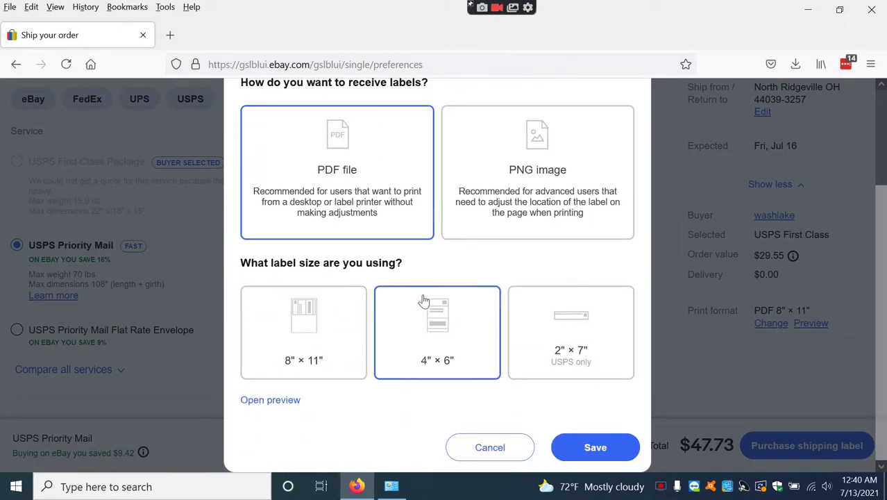
click(597, 448)
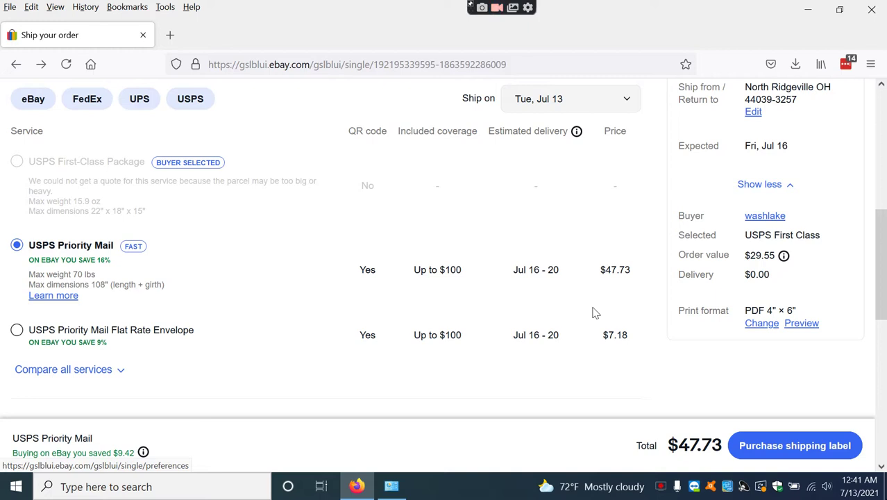
Minimize the Firefox and Devices and Printers windows to reveal the Windows desktop
click(808, 10)
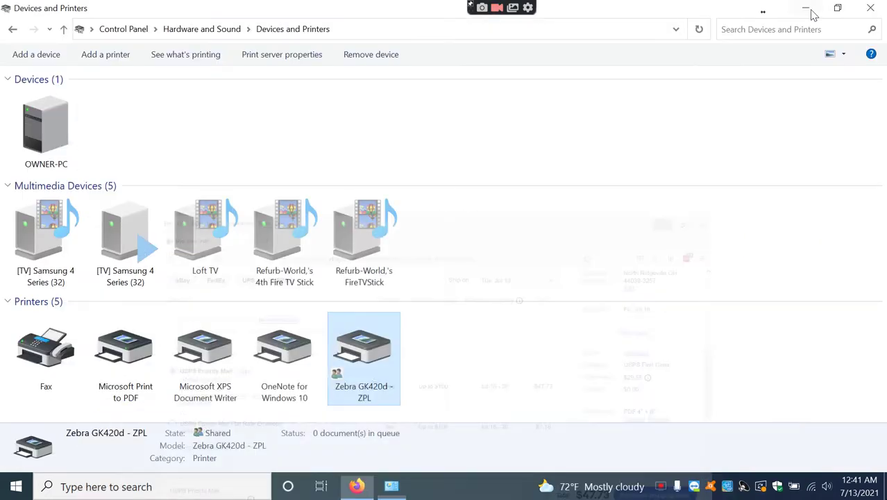
click(807, 8)
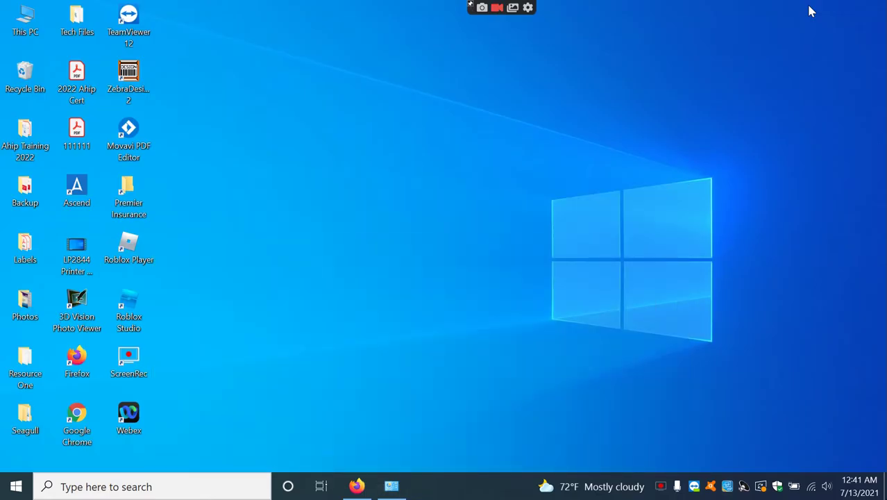